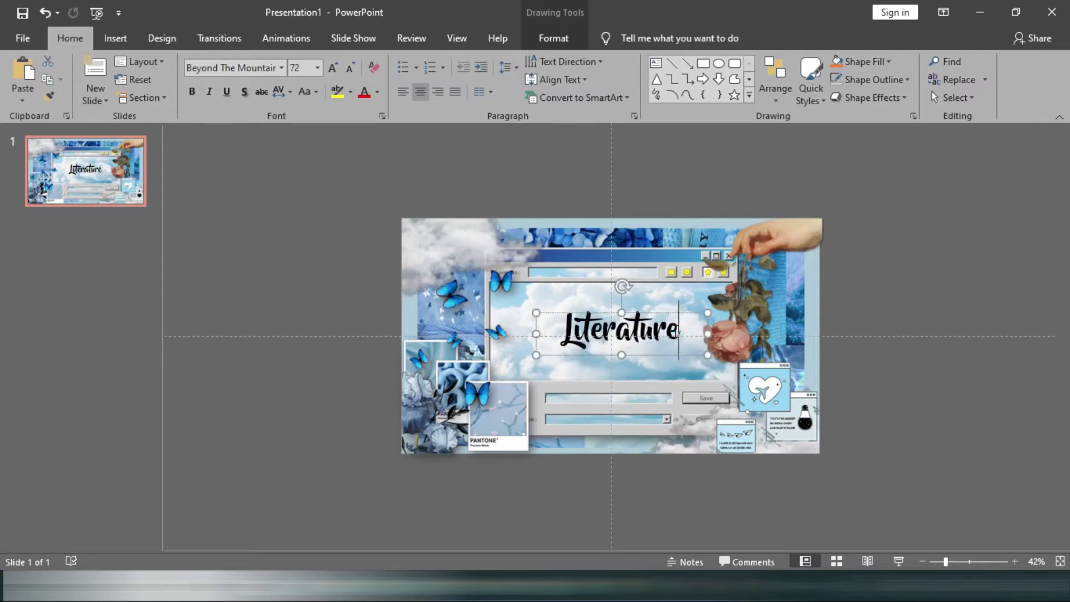
# - Enlarge the "Literature" title to 96 pt and move its text box to the slide's center
pyautogui.hotkey('ctrl', 'a')
pyautogui.hotkey('ctrl', 'shift', '.')
pyautogui.hotkey('ctrl', 'shift', '.')
pyautogui.hotkey('ctrl', 'shift', '.')
pyautogui.hotkey('ctrl', 'shift', '.')
pyautogui.hotkey('ctrl', 'shift', ',')
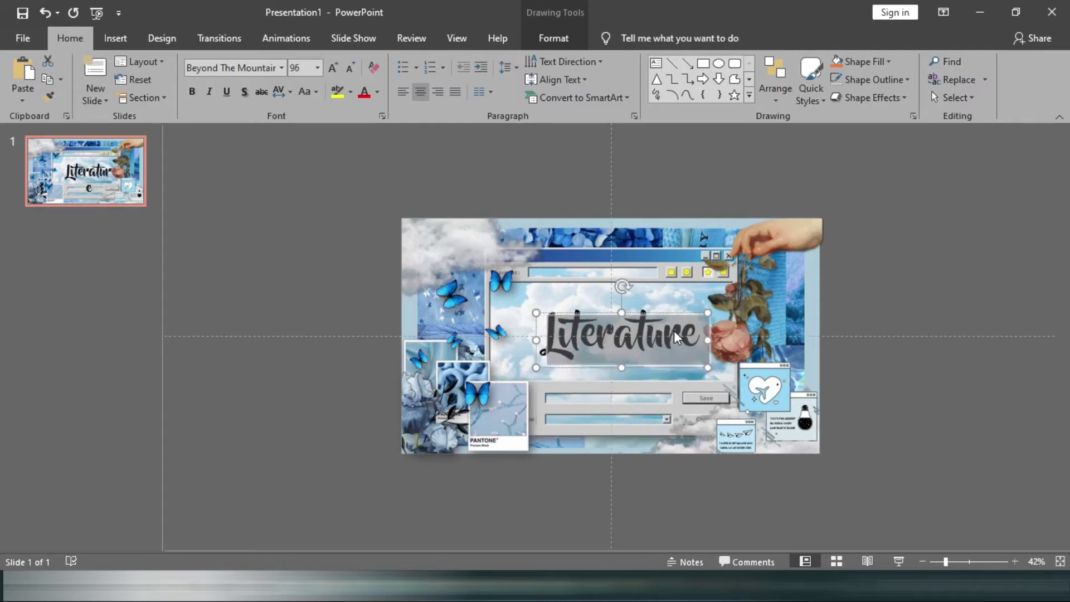
pyautogui.moveTo(668, 315); pyautogui.dragTo(657, 312)
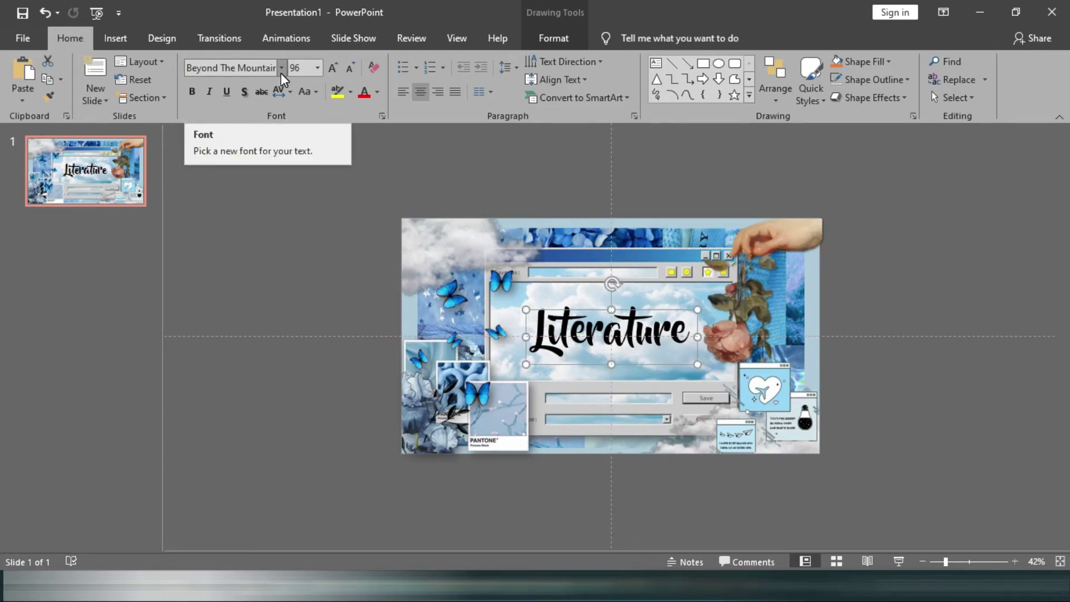
# - Try the Honest Darling font on the "Literature" title
pyautogui.doubleClick(615, 337)
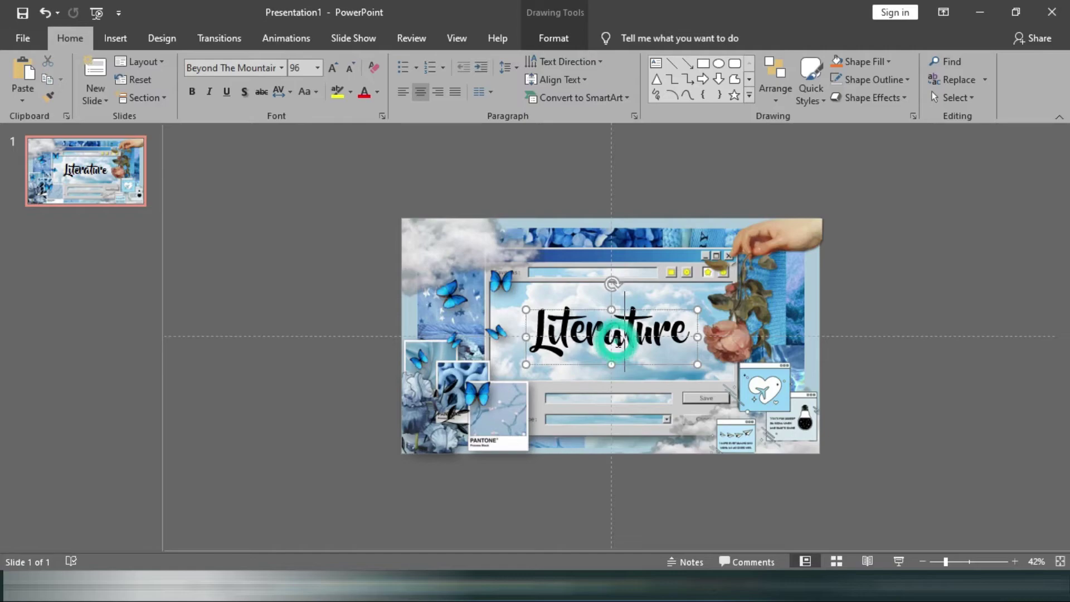
pyautogui.click(233, 67)
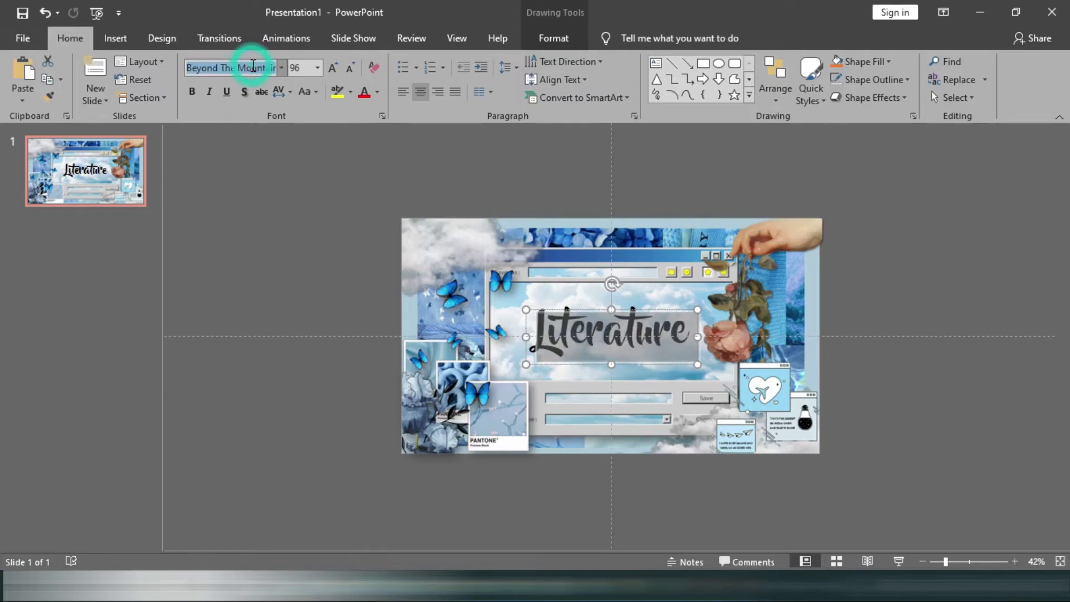
pyautogui.write('Honest Darling')
pyautogui.press('Return')
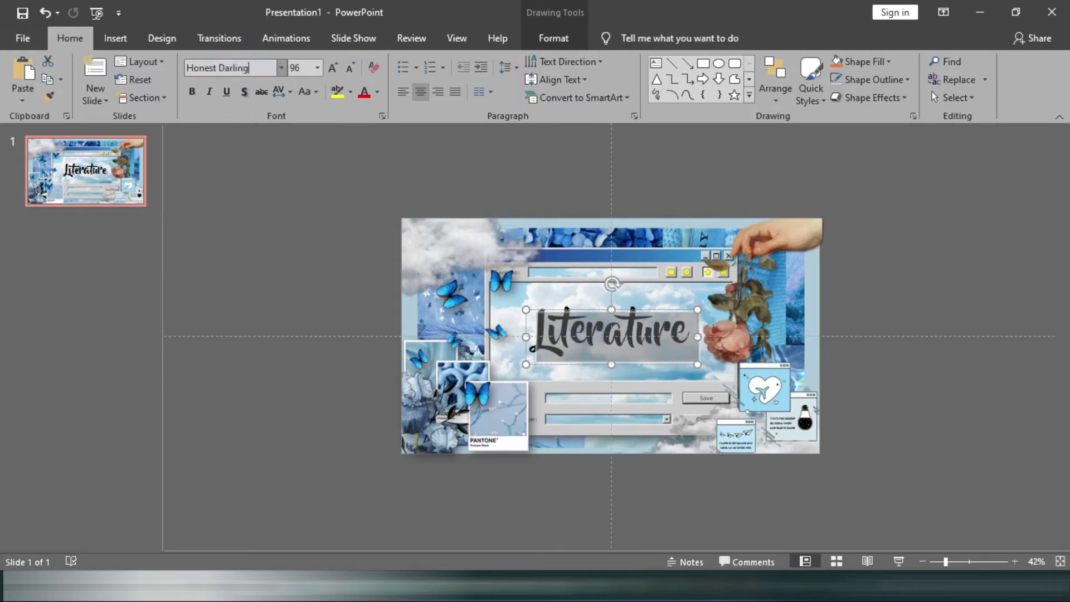
pyautogui.click(282, 64)
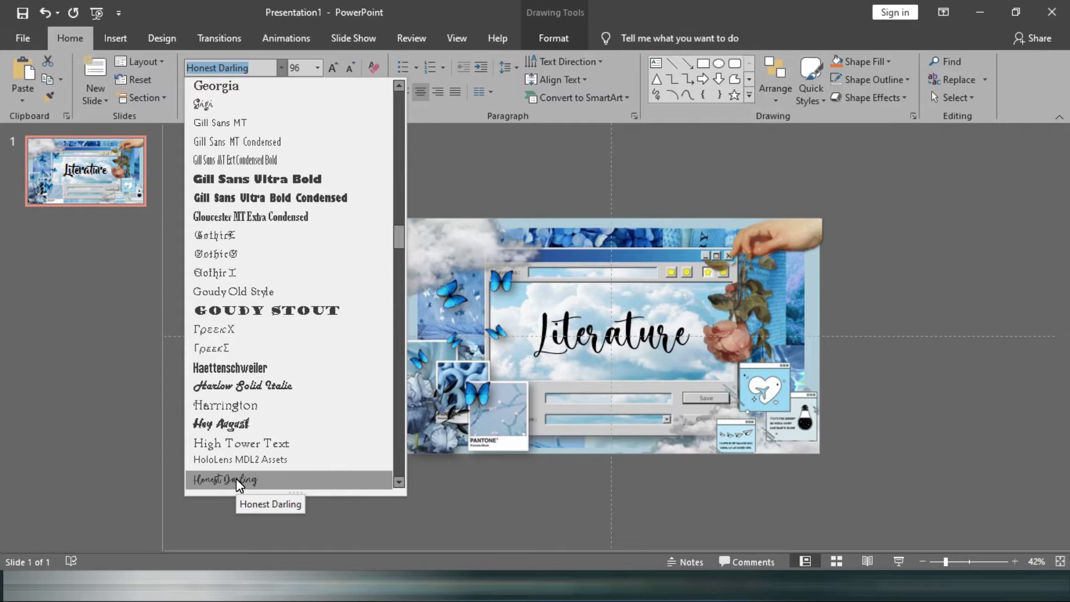
# - Try the Charlotte font on the "Literature" title
pyautogui.write('Char')
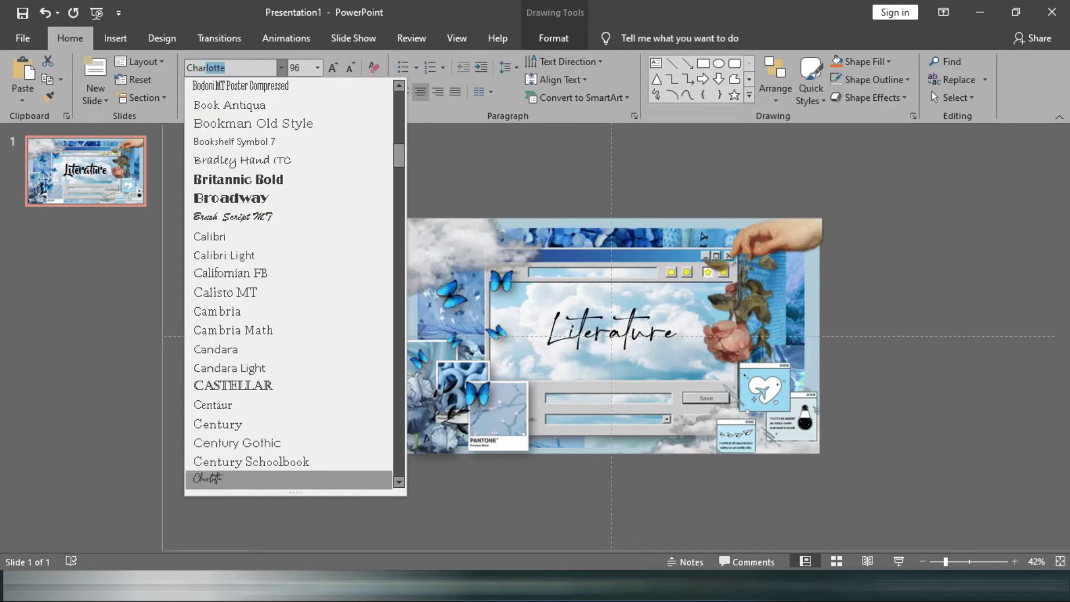
pyautogui.press('BackSpace')
pyautogui.press('BackSpace')
pyautogui.press('BackSpace')
pyautogui.press('BackSpace')
pyautogui.press('BackSpace')
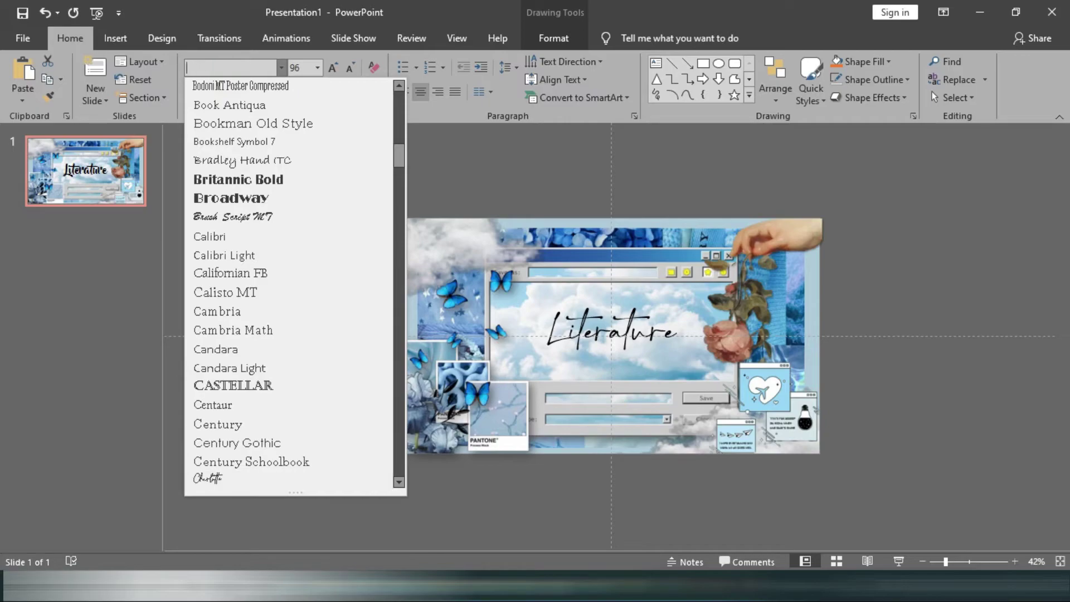
# - Try the adelia font on the "Literature" title
pyautogui.write('Adel')
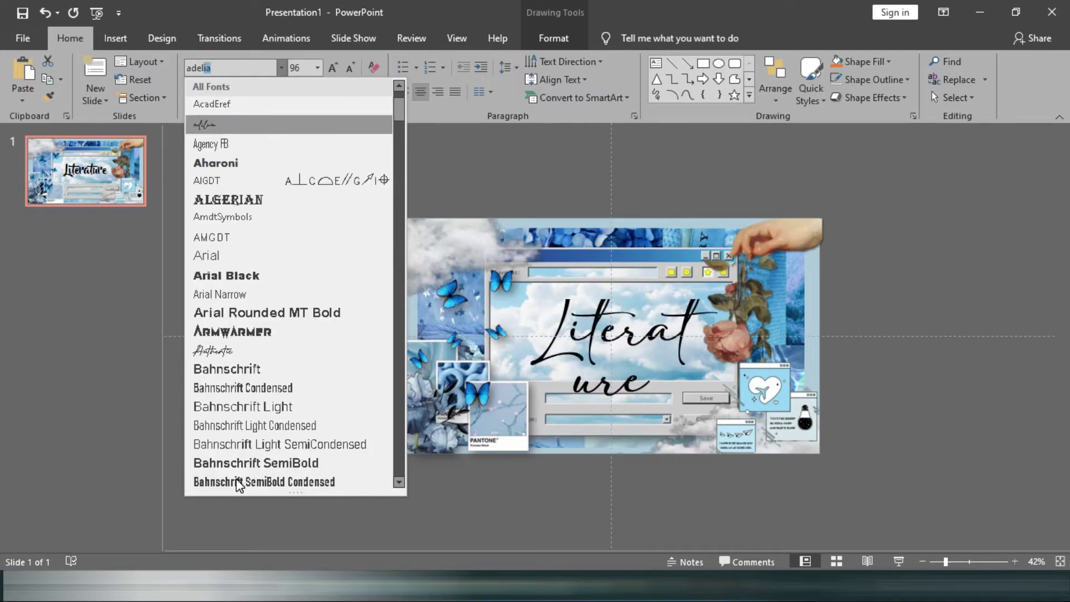
pyautogui.press('BackSpace')
pyautogui.press('BackSpace')
pyautogui.press('BackSpace')
pyautogui.press('BackSpace')
pyautogui.press('BackSpace')
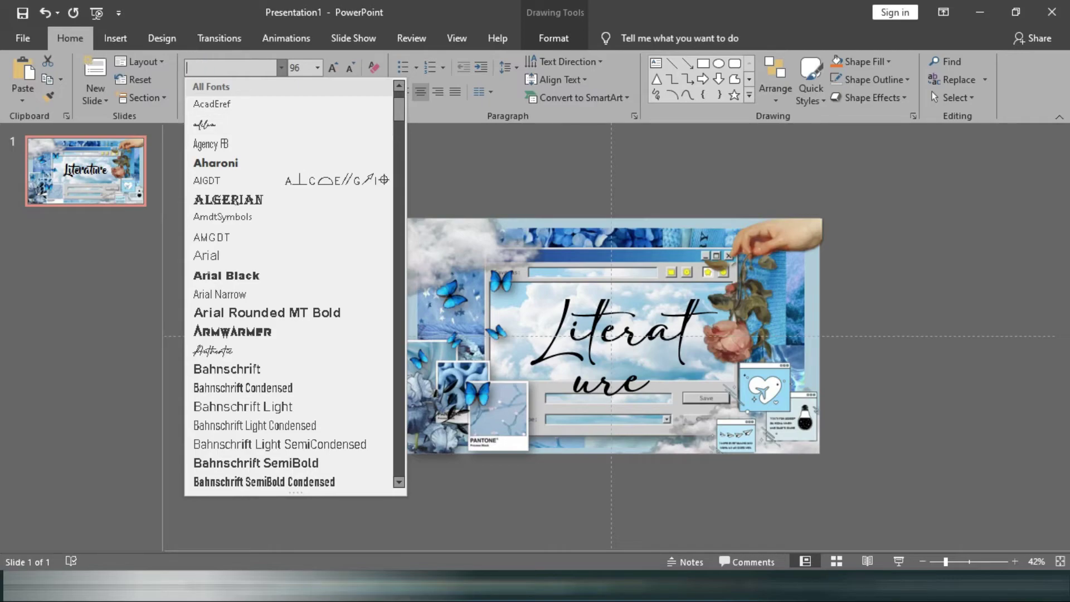
# - Try the sweet purple font on the "Literature" title
pyautogui.write('sweet')
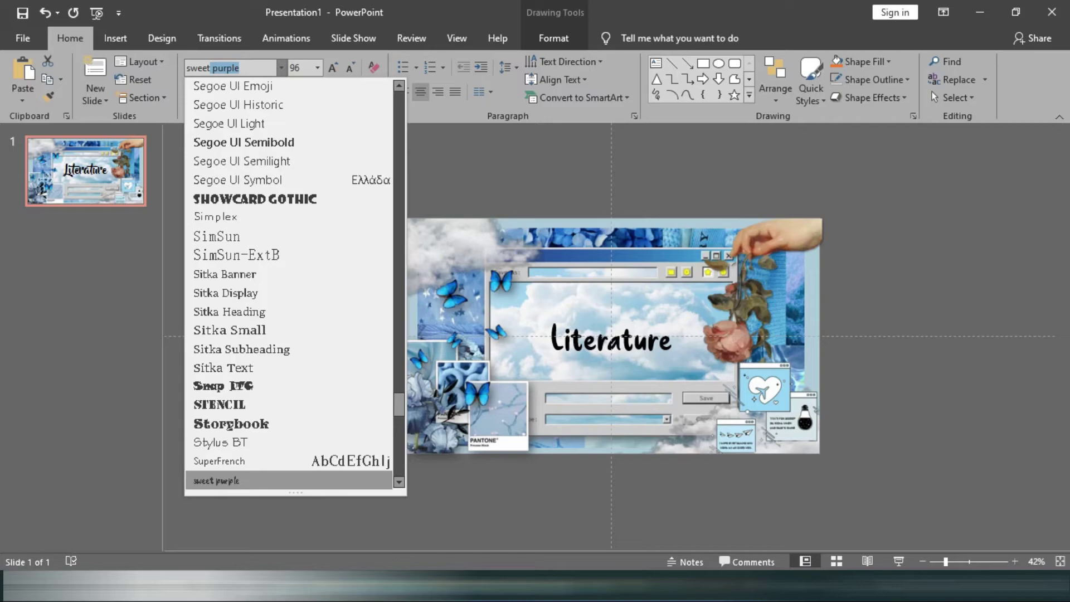
pyautogui.press('BackSpace')
pyautogui.press('BackSpace')
pyautogui.press('BackSpace')
pyautogui.press('BackSpace')
pyautogui.press('BackSpace')
pyautogui.press('BackSpace')
pyautogui.press('BackSpace')
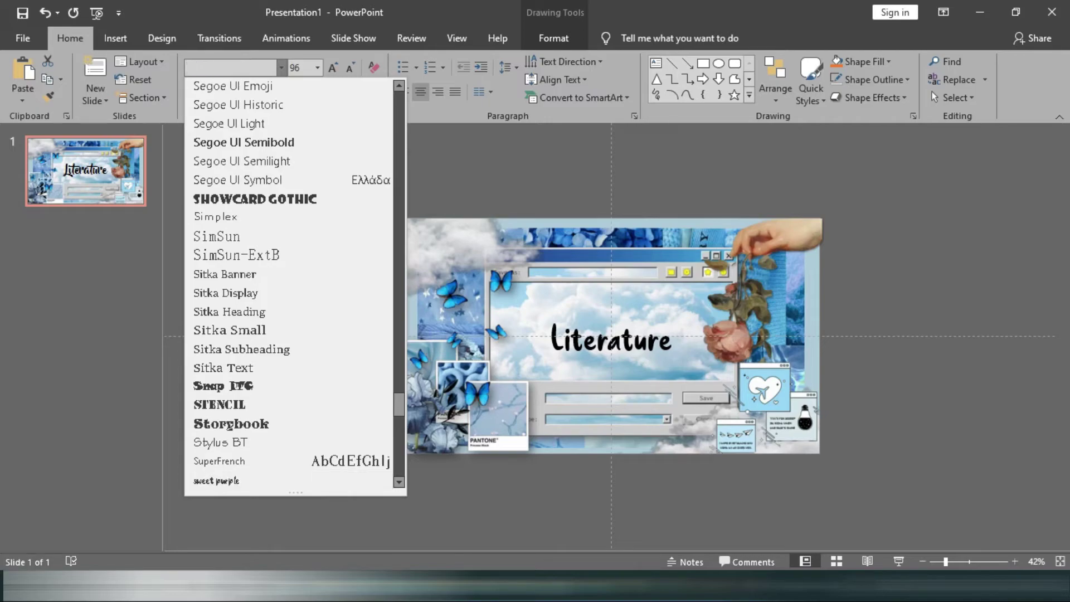
# - Preview Honest Darling once more and set the "Literature" title's font back to Beyond The Mountains
pyautogui.write('Hones')
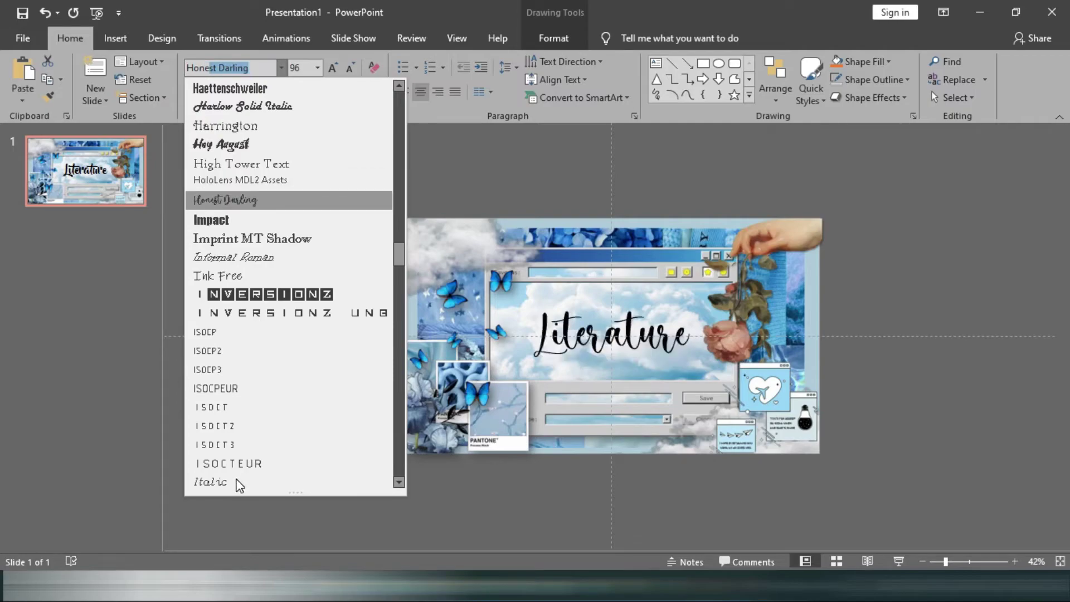
pyautogui.press('BackSpace')
pyautogui.press('BackSpace')
pyautogui.press('BackSpace')
pyautogui.press('BackSpace')
pyautogui.press('BackSpace')
pyautogui.press('BackSpace')
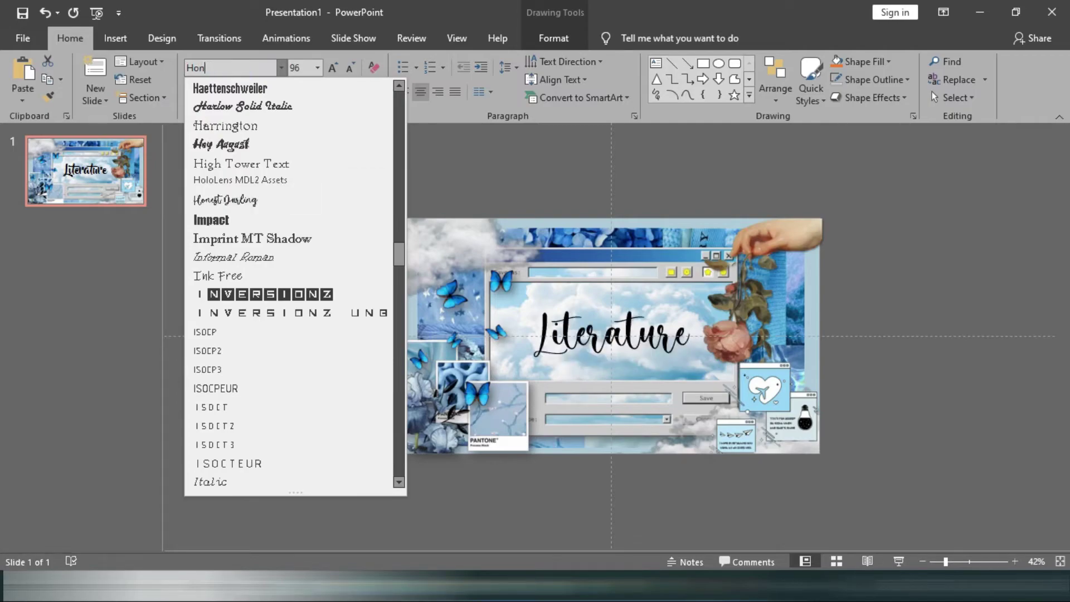
pyautogui.write('Beyond The Mountain')
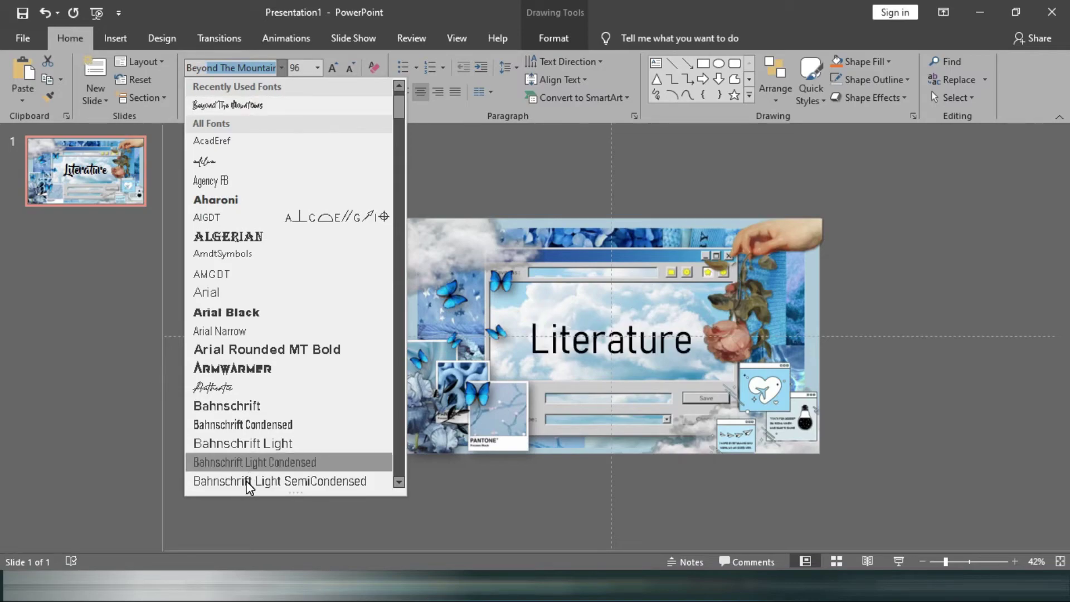
pyautogui.click(267, 105)
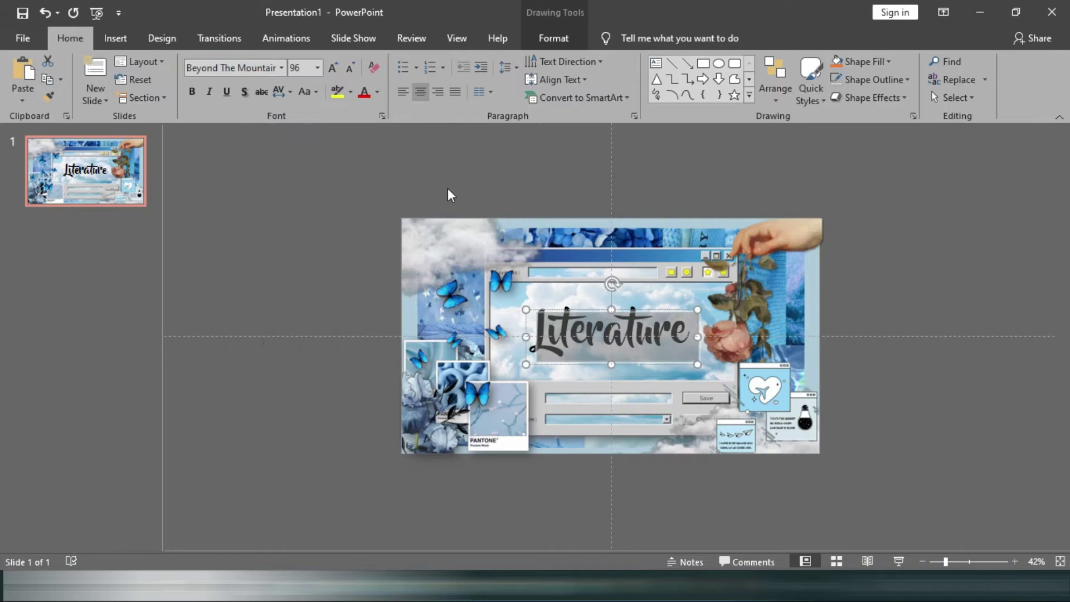
# - Color the "Literature" title dark blue, using the darkest shade of the Blue, Accent 1 theme color
pyautogui.click(893, 355)
pyautogui.scroll(3, 894, 356)
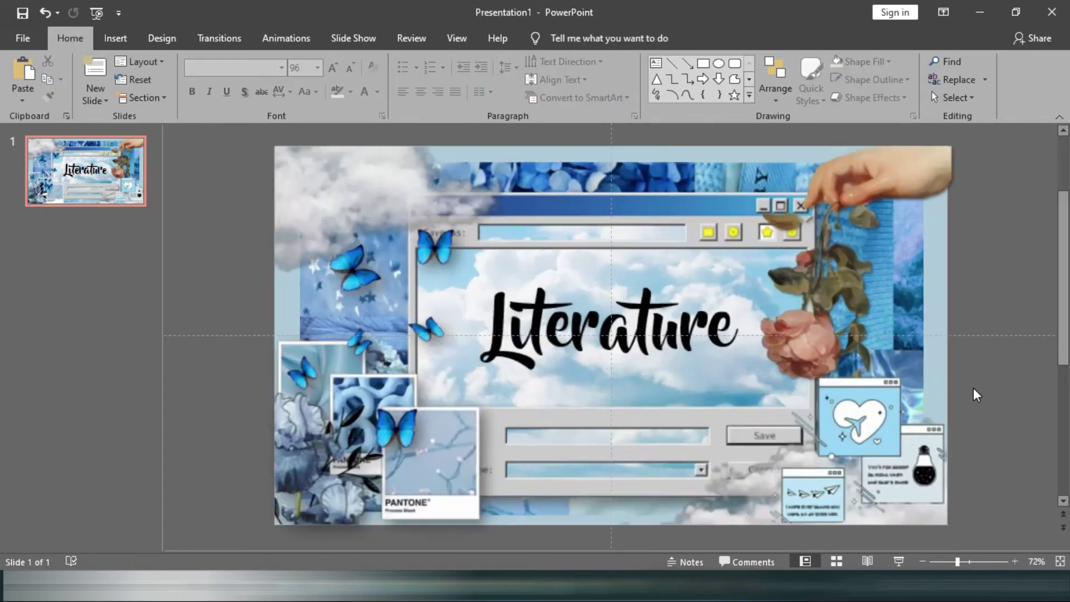
pyautogui.scroll(1, 972, 387)
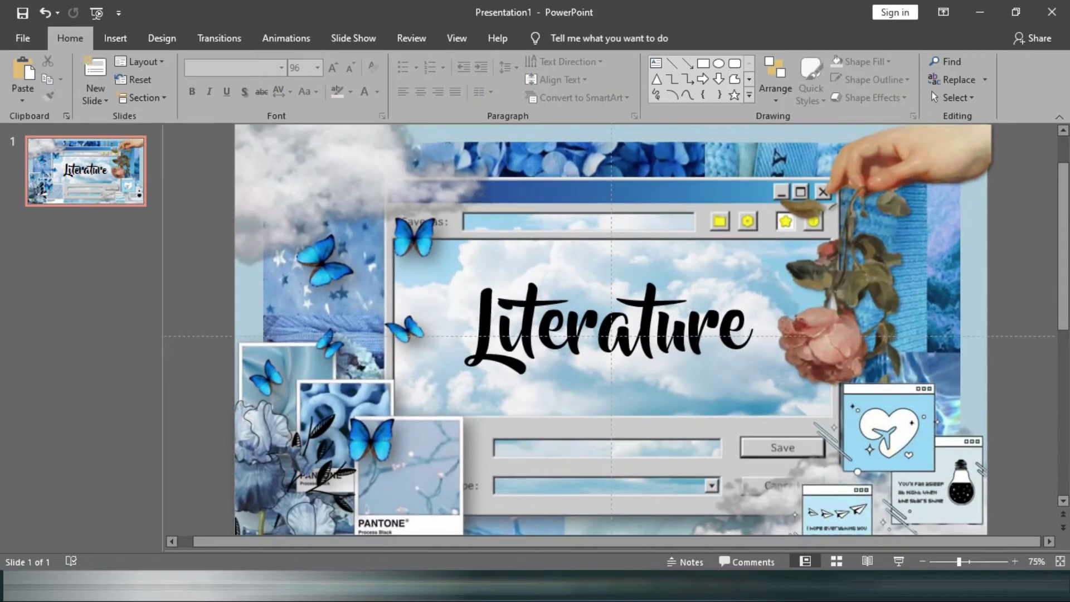
pyautogui.click(645, 300)
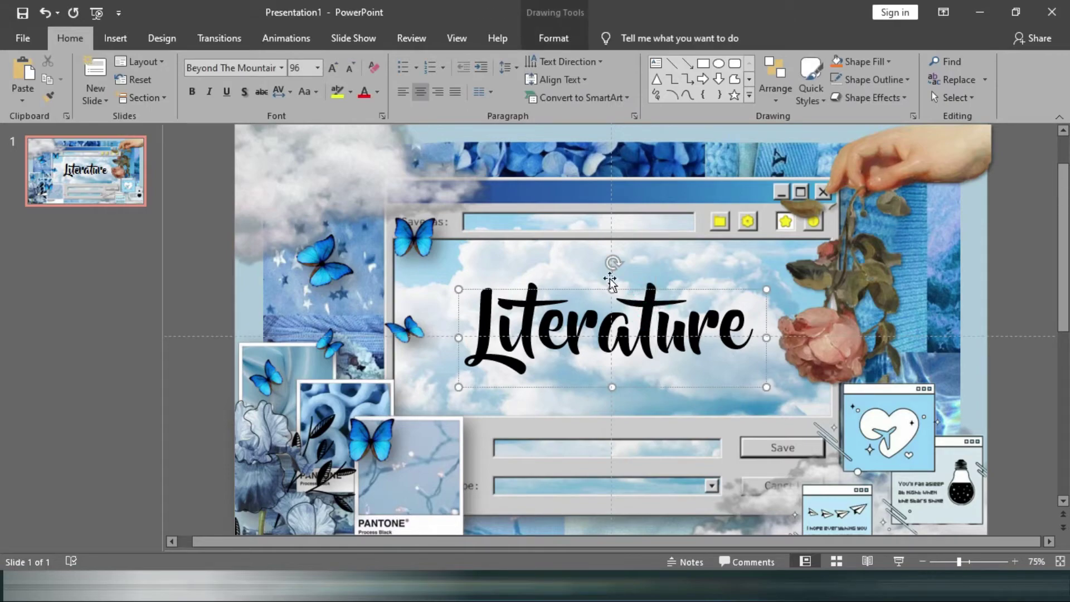
pyautogui.click(375, 91)
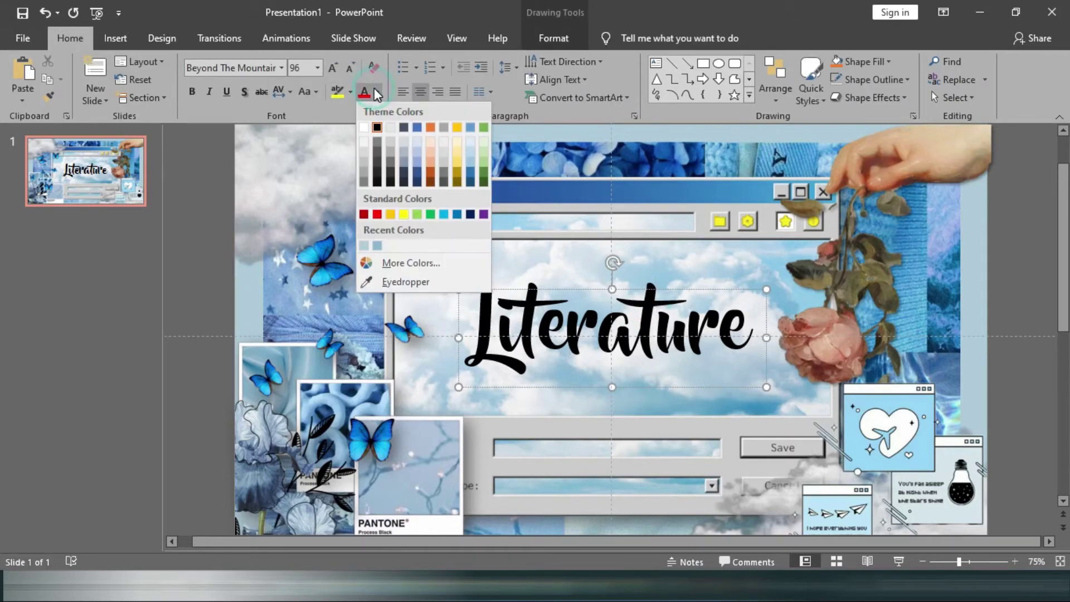
pyautogui.click(419, 182)
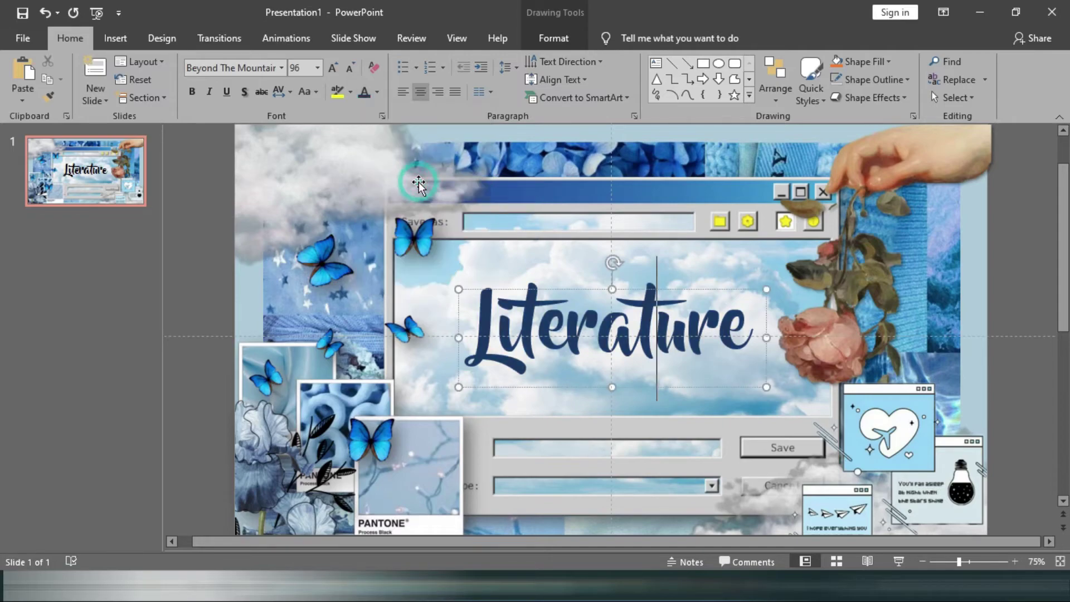
# - Duplicate the "Literature" text box and send the copy backward behind the original title
pyautogui.click(627, 280)
pyautogui.click(630, 312)
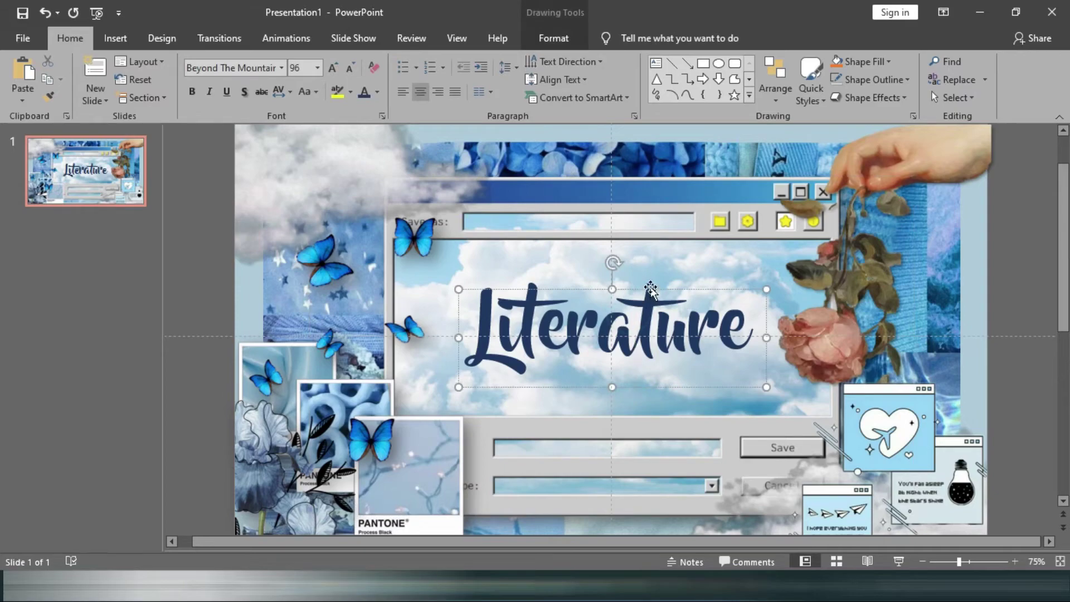
pyautogui.hotkey('ctrl', 'v')
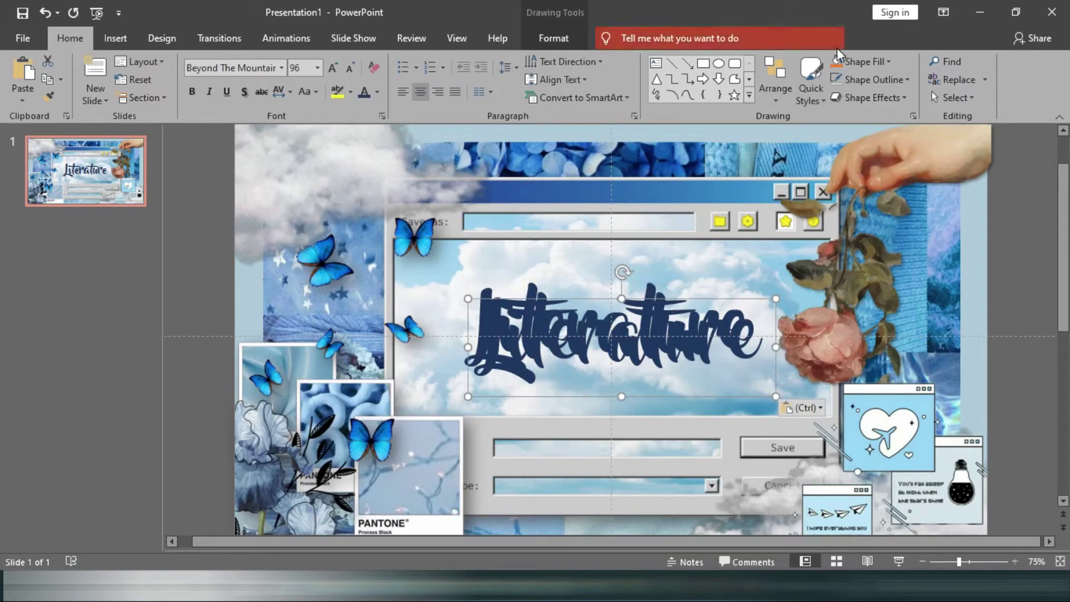
pyautogui.click(562, 32)
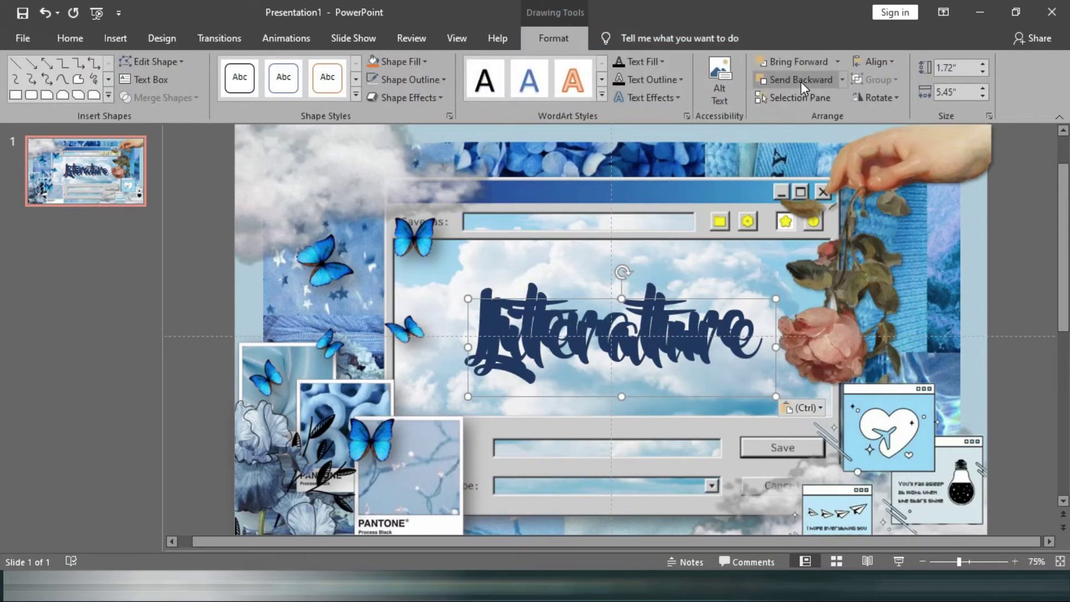
pyautogui.click(800, 81)
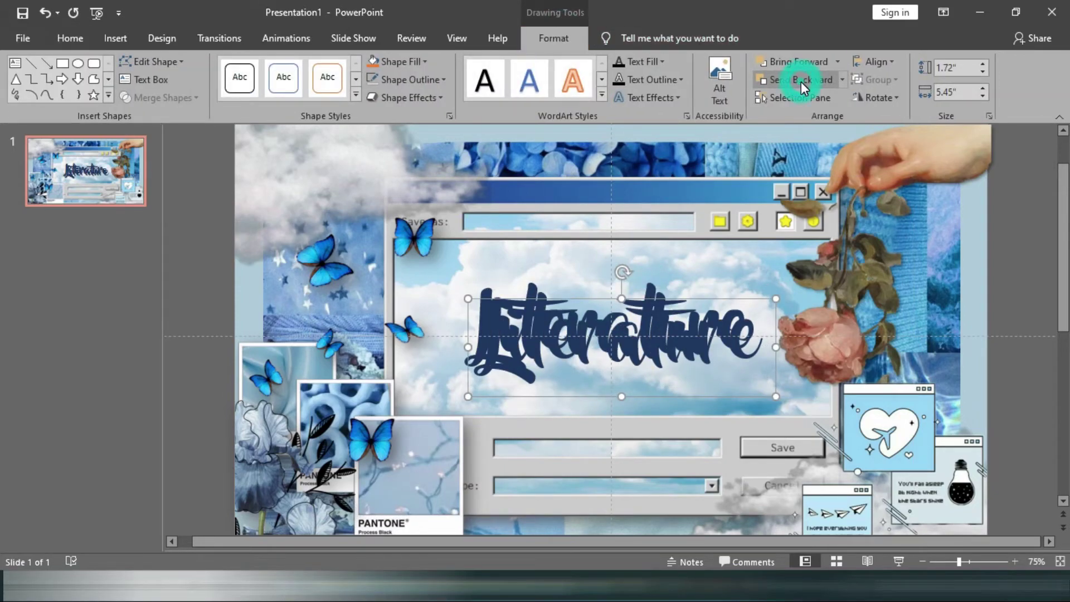
# - Color the rear copy of the "Literature" title dark gray from the theme colors
pyautogui.click(84, 40)
pyautogui.click(376, 92)
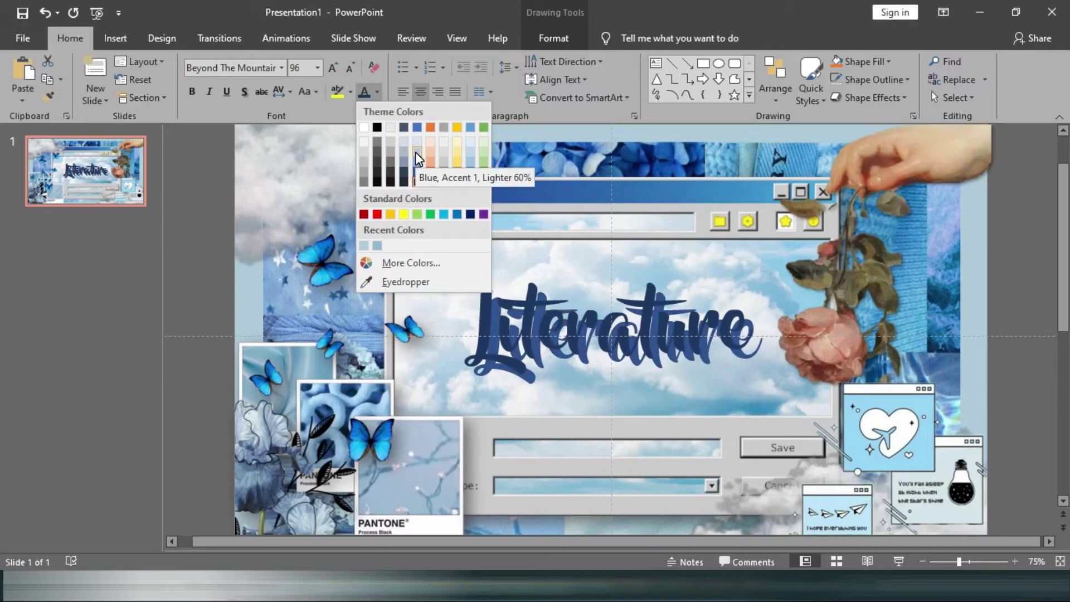
pyautogui.click(390, 168)
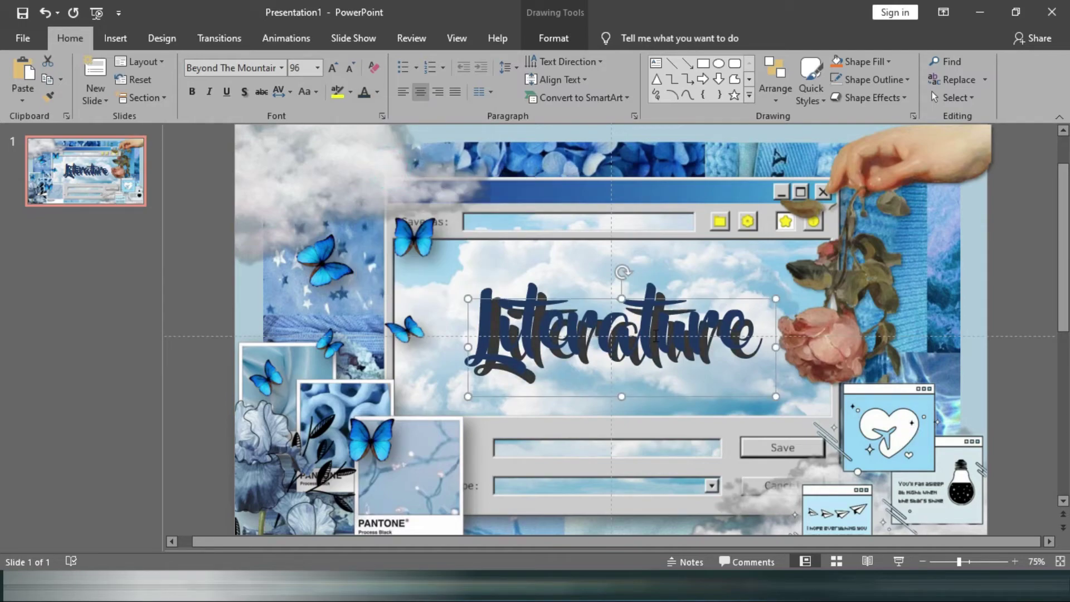
# - Color the front "Literature" title light blue, using a lighter shade of the Blue, Accent 1 theme color
pyautogui.moveTo(483, 301); pyautogui.dragTo(488, 290)
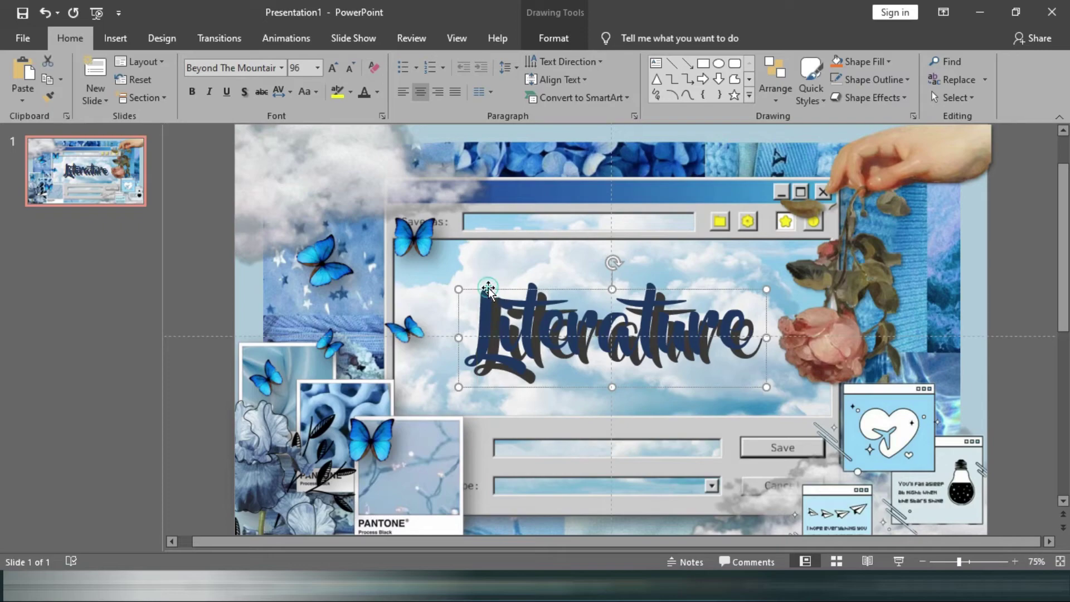
pyautogui.click(377, 92)
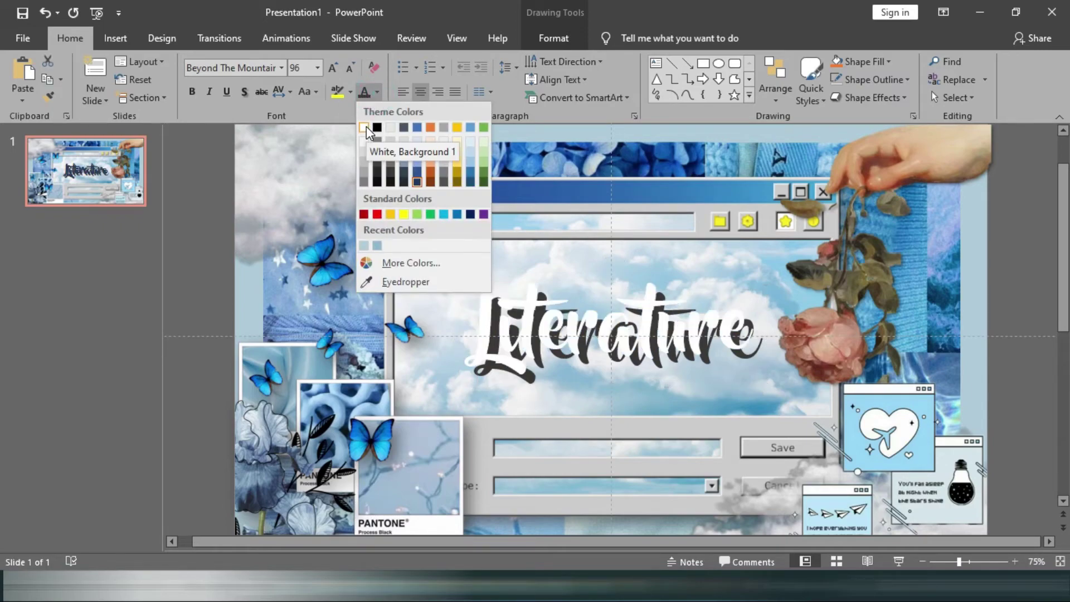
pyautogui.click(418, 167)
pyautogui.click(1025, 267)
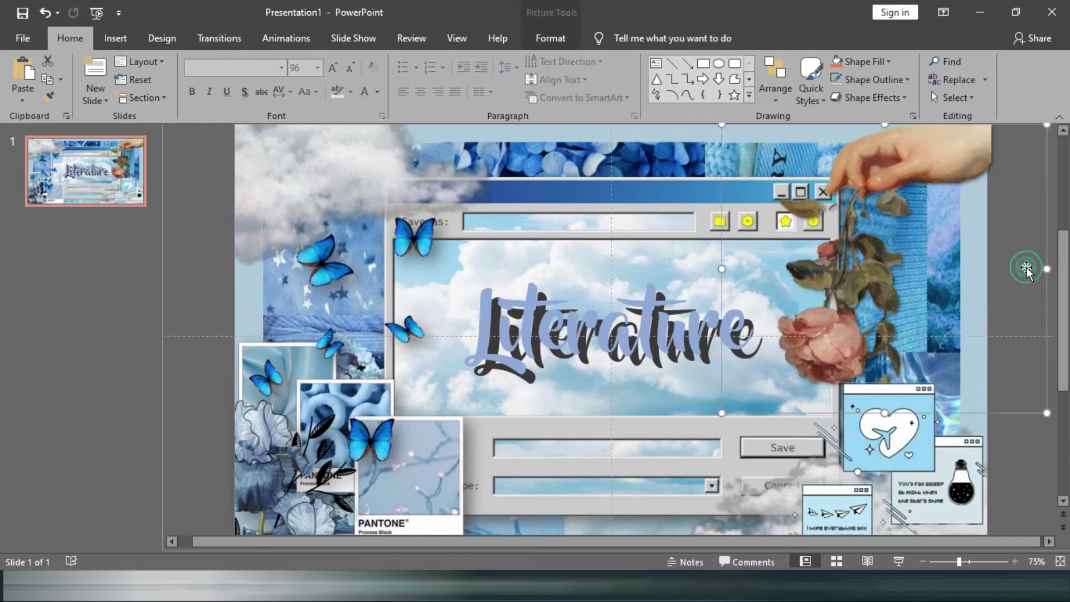
# - Try shifting the light blue title down and right so it nearly covers the dark gray copy
pyautogui.click(639, 356)
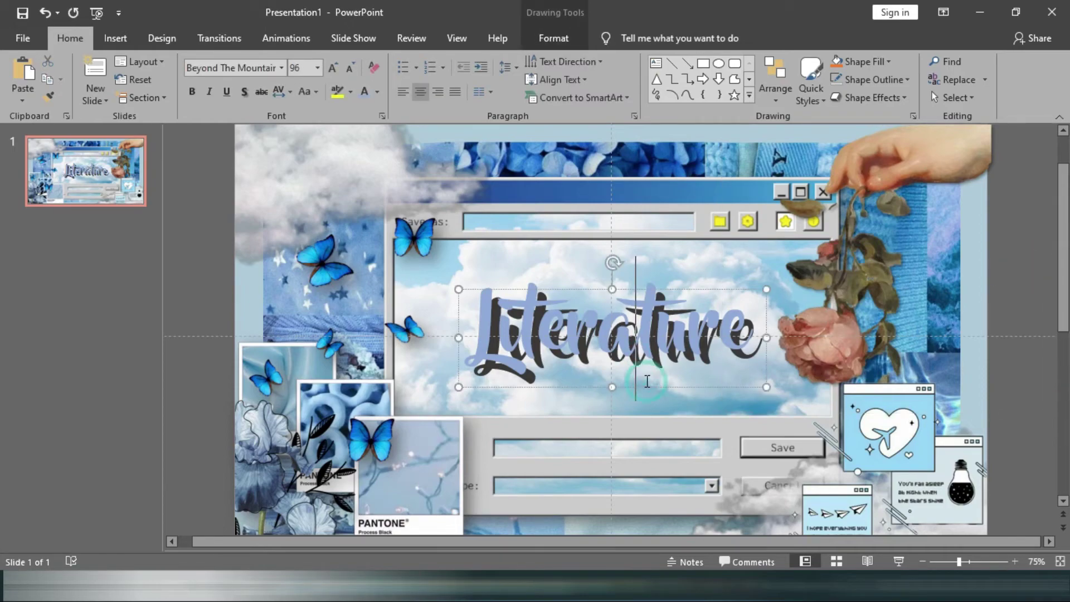
pyautogui.moveTo(641, 388); pyautogui.dragTo(646, 393)
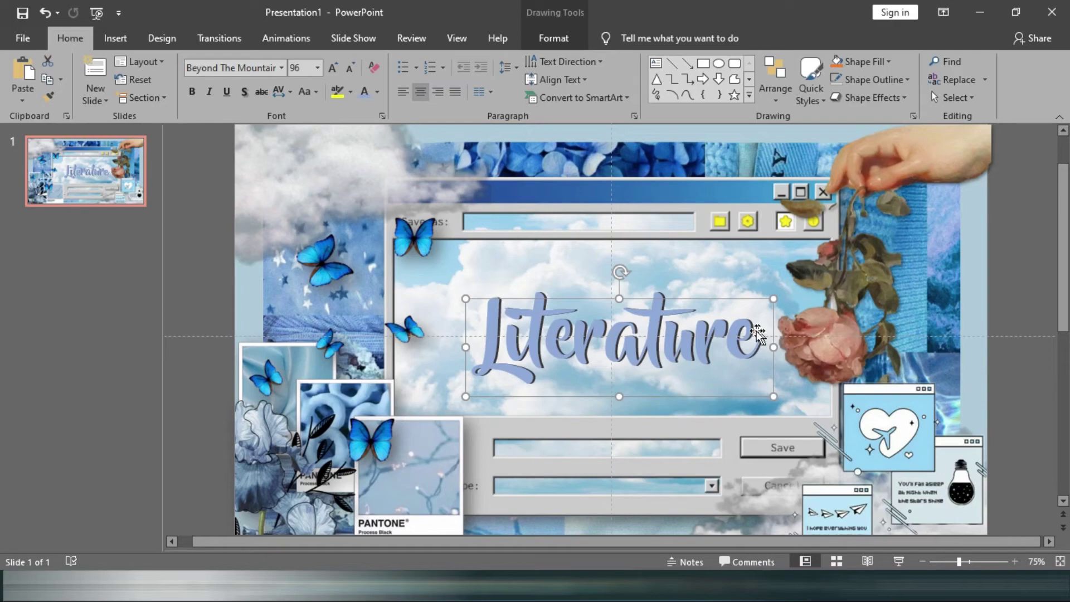
pyautogui.moveTo(633, 397); pyautogui.dragTo(629, 387)
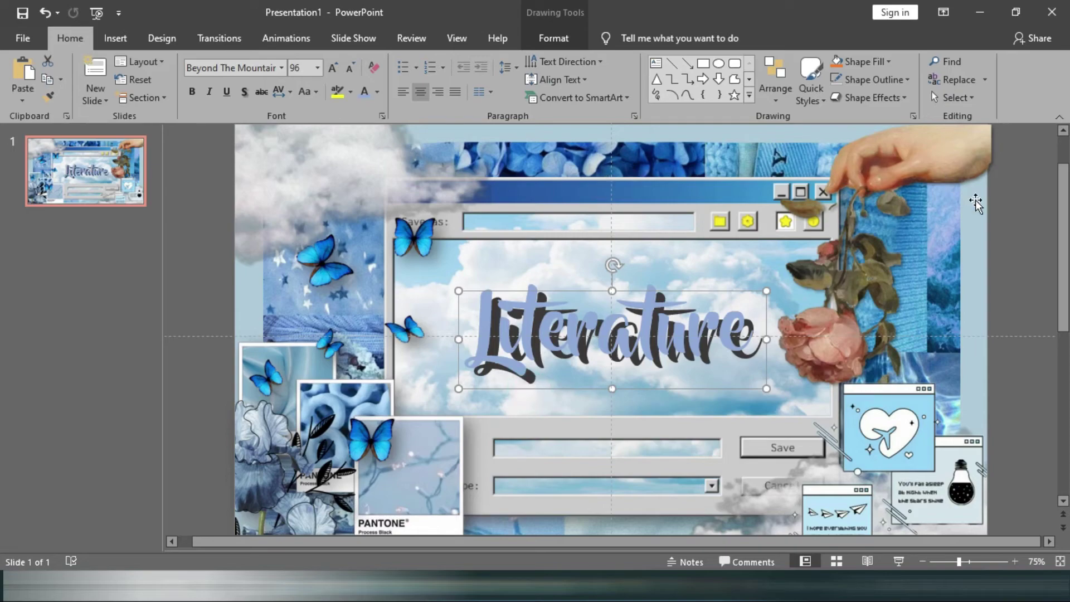
# - Move the light blue title up to uncover the dark gray copy, and shift the copy up and left to the slide's center
pyautogui.click(1032, 217)
pyautogui.click(533, 381)
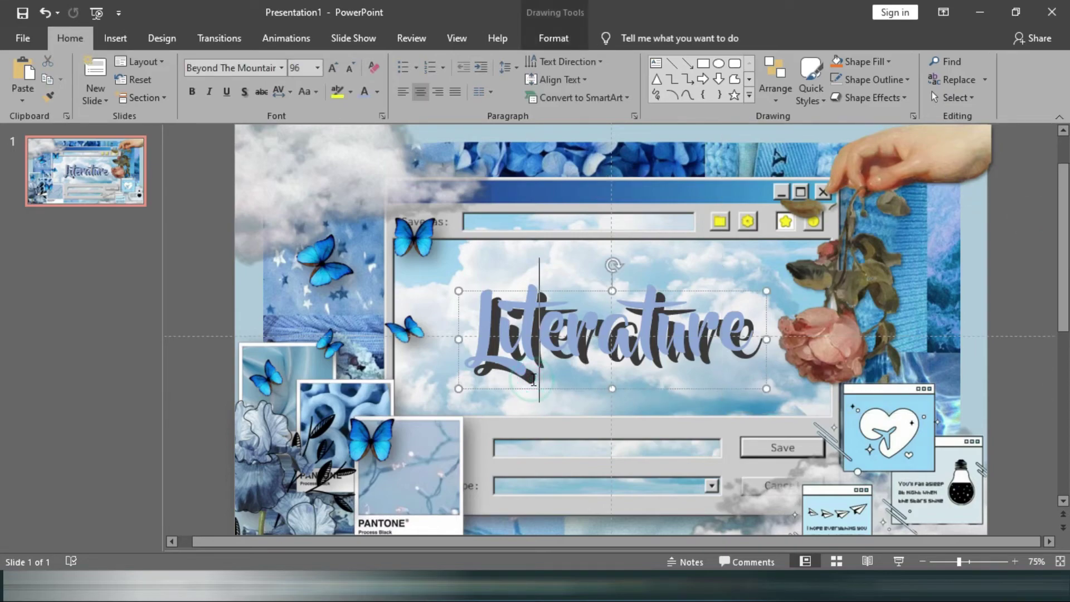
pyautogui.moveTo(573, 390); pyautogui.dragTo(581, 345)
pyautogui.click(528, 371)
pyautogui.moveTo(589, 396)
pyautogui.mouseDown()
pyautogui.moveTo(592, 386)
pyautogui.moveTo(578, 388)
pyautogui.mouseUp()
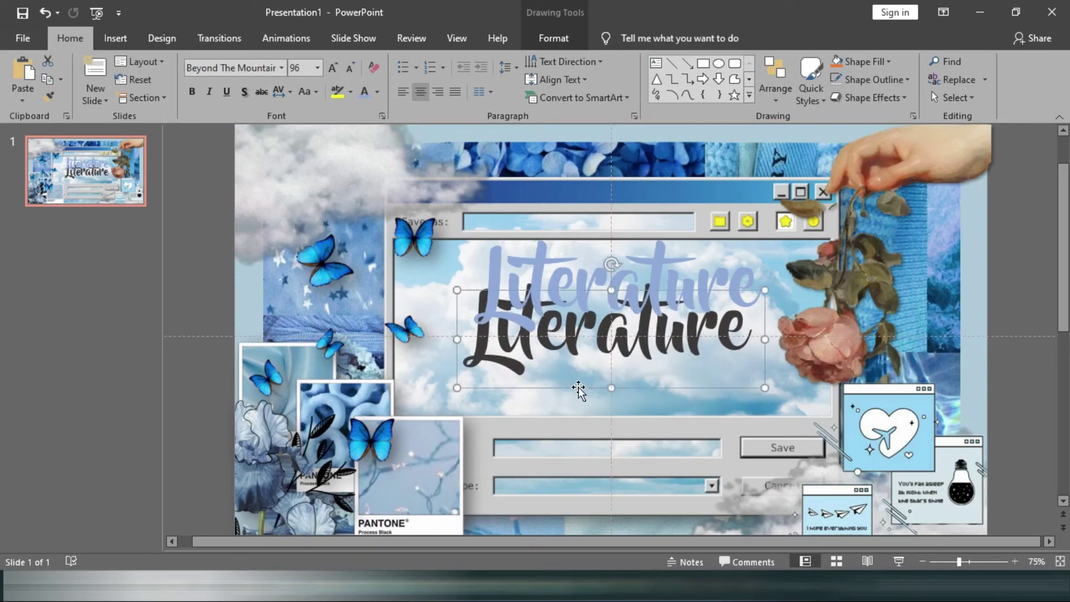
# - Nudge the light blue "Literature" title down and left until it nearly covers the dark gray copy as a slight shadow offset
pyautogui.click(661, 268)
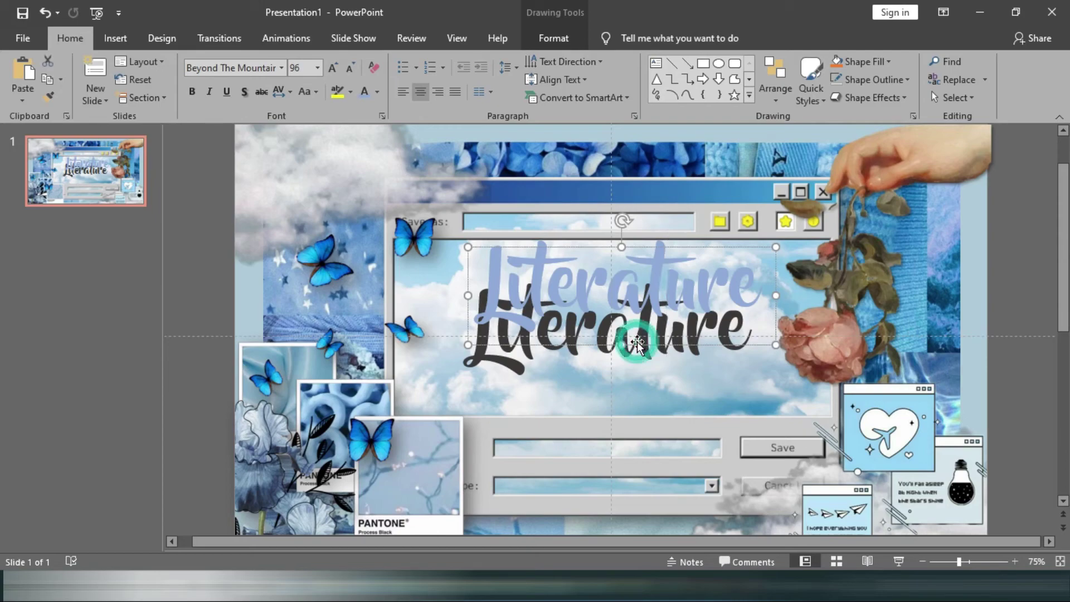
pyautogui.hotkey('ctrl', 'z')
pyautogui.press('Left')
pyautogui.press('Left')
pyautogui.press('Left')
pyautogui.press('Left')
pyautogui.press('Left')
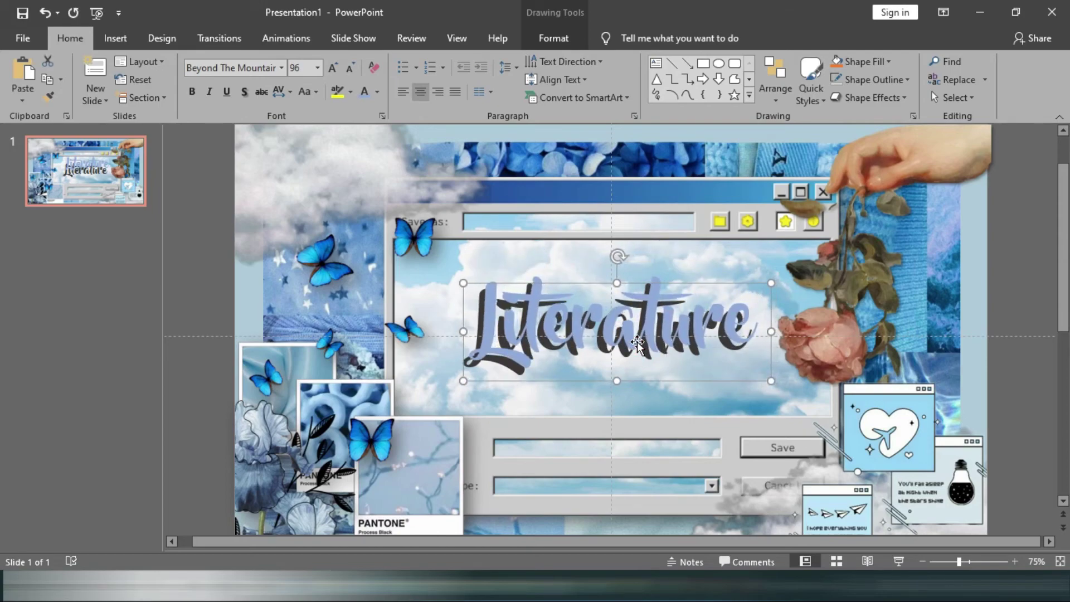
pyautogui.press('Down')
pyautogui.press('Down')
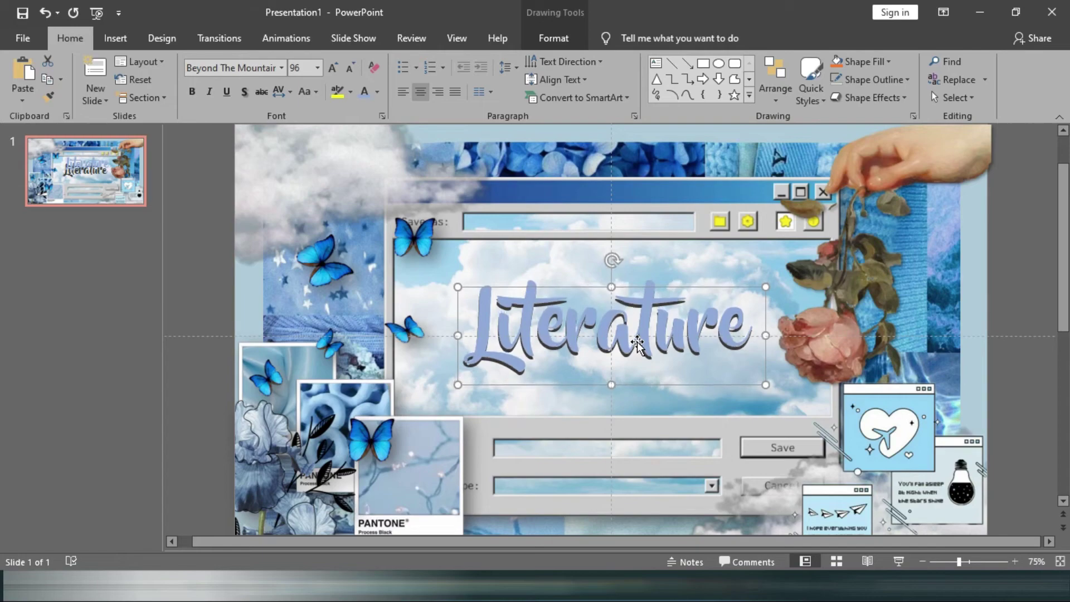
pyautogui.press('Left')
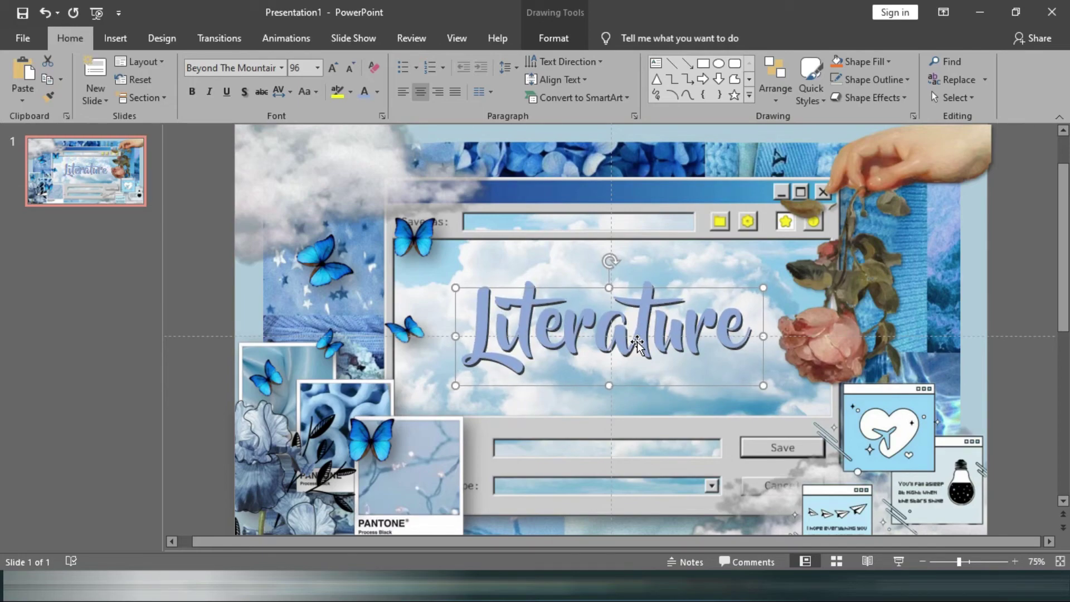
pyautogui.press('Right')
pyautogui.press('Left')
# - Give the light blue "Literature" title a near-black text outline from the theme colors
pyautogui.click(568, 42)
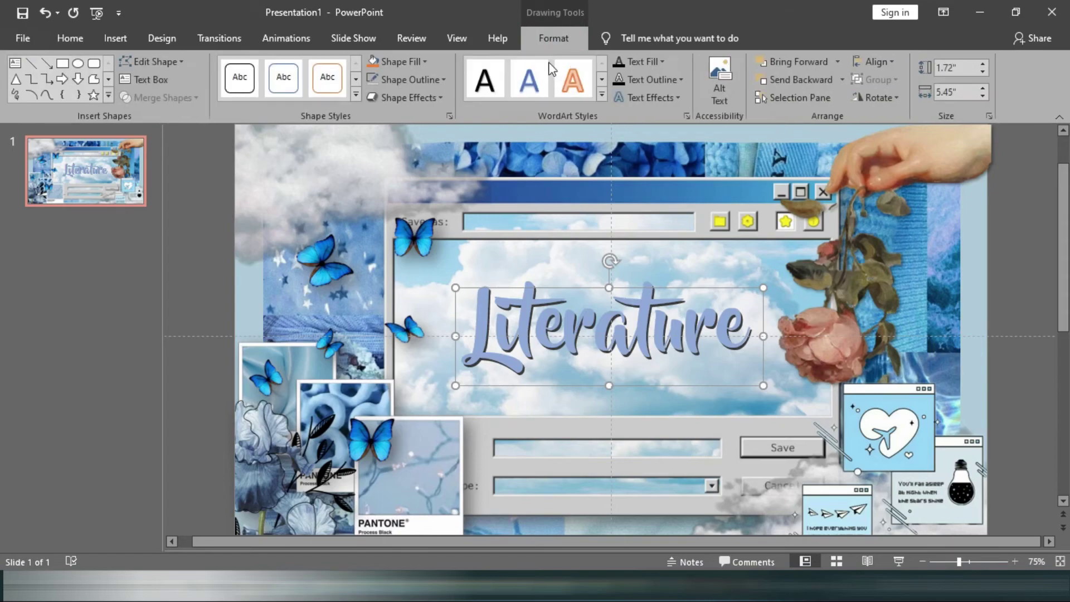
pyautogui.click(414, 82)
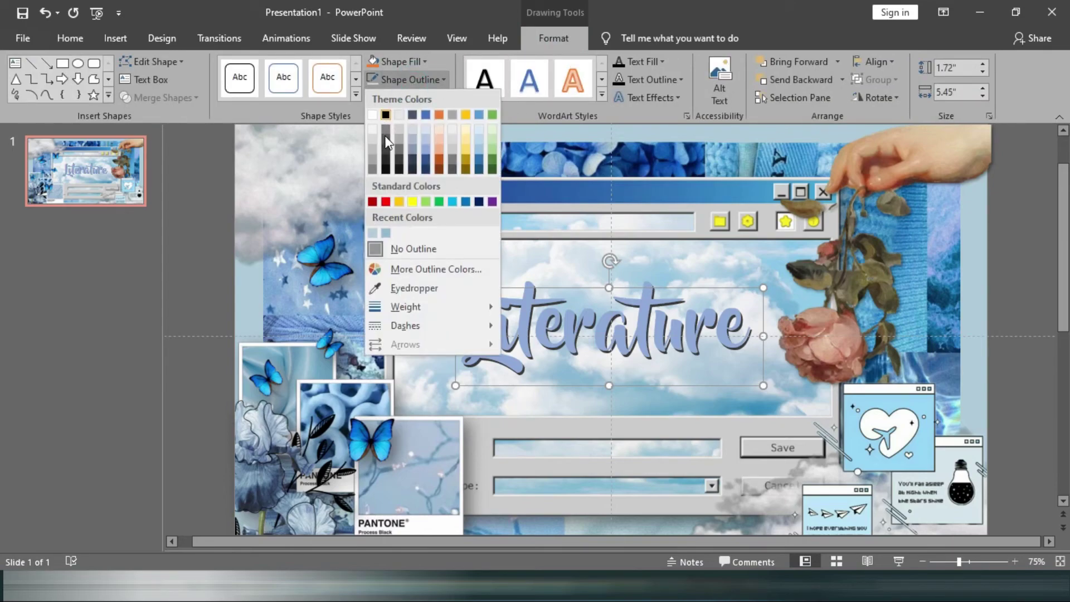
pyautogui.click(651, 79)
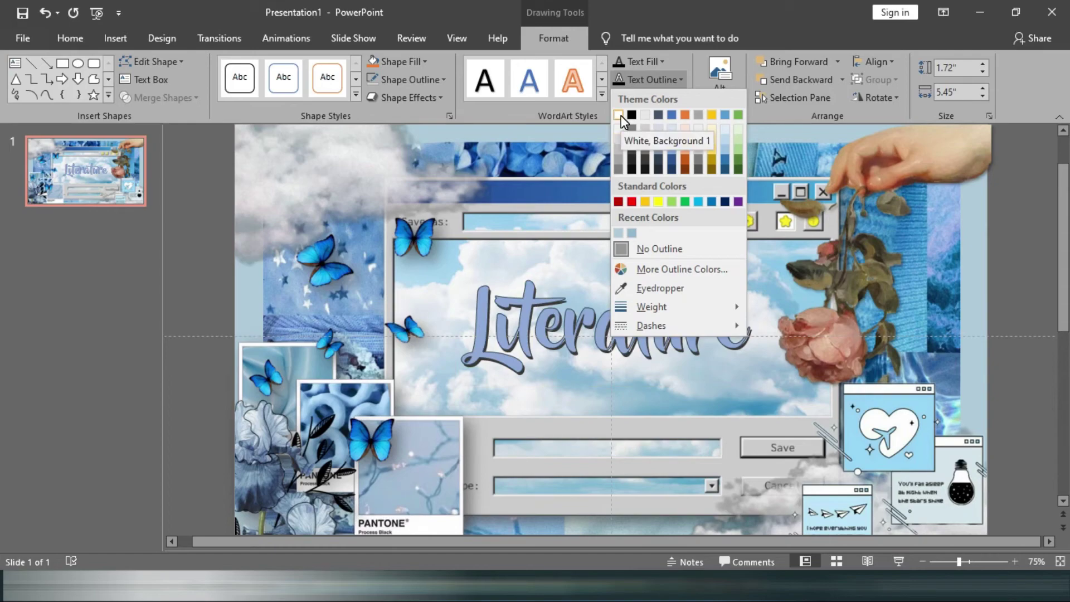
pyautogui.click(632, 169)
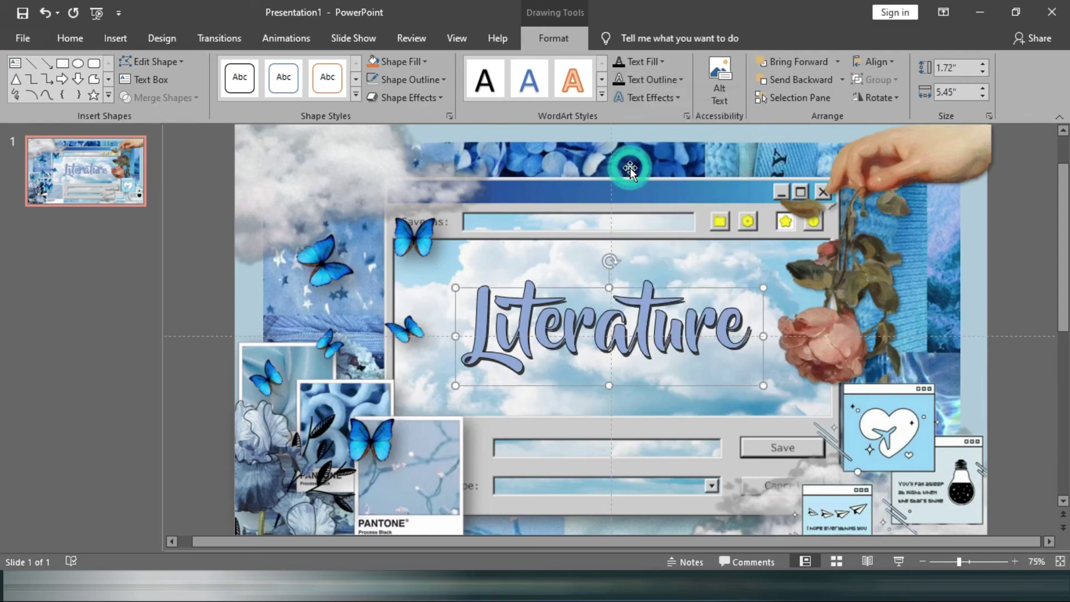
pyautogui.click(1022, 245)
pyautogui.click(206, 164)
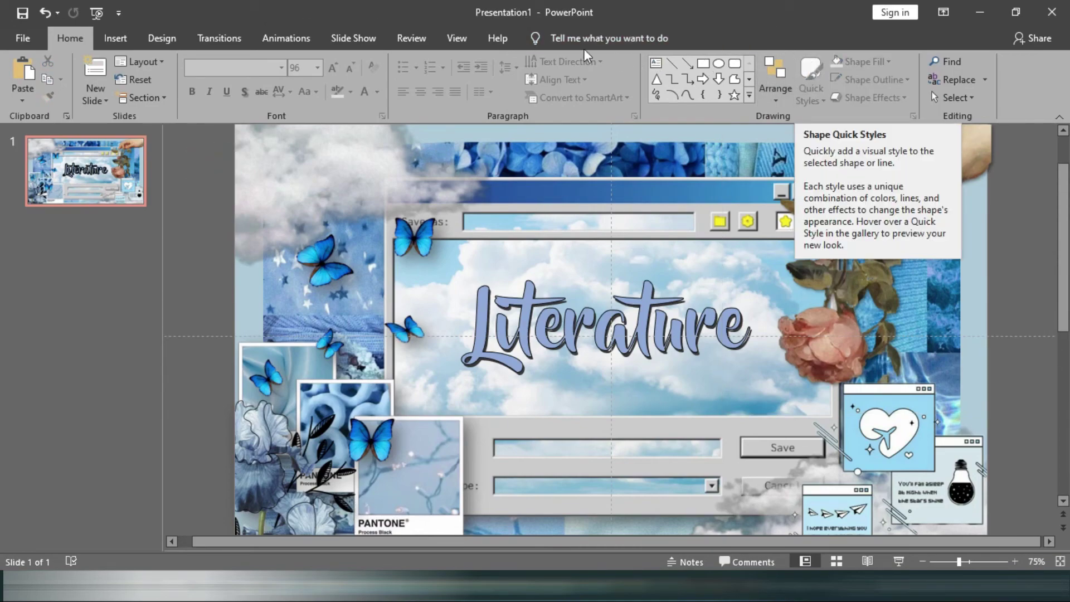
# - Insert a text box over the blank field beside the Save button and enter "jcreates" in it
pyautogui.click(113, 37)
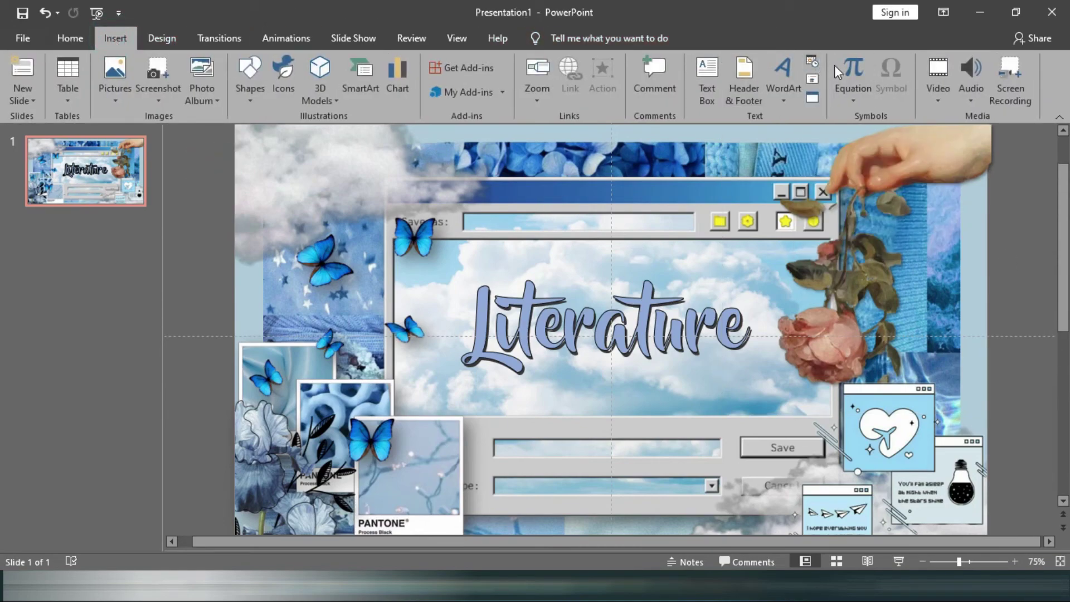
pyautogui.click(706, 84)
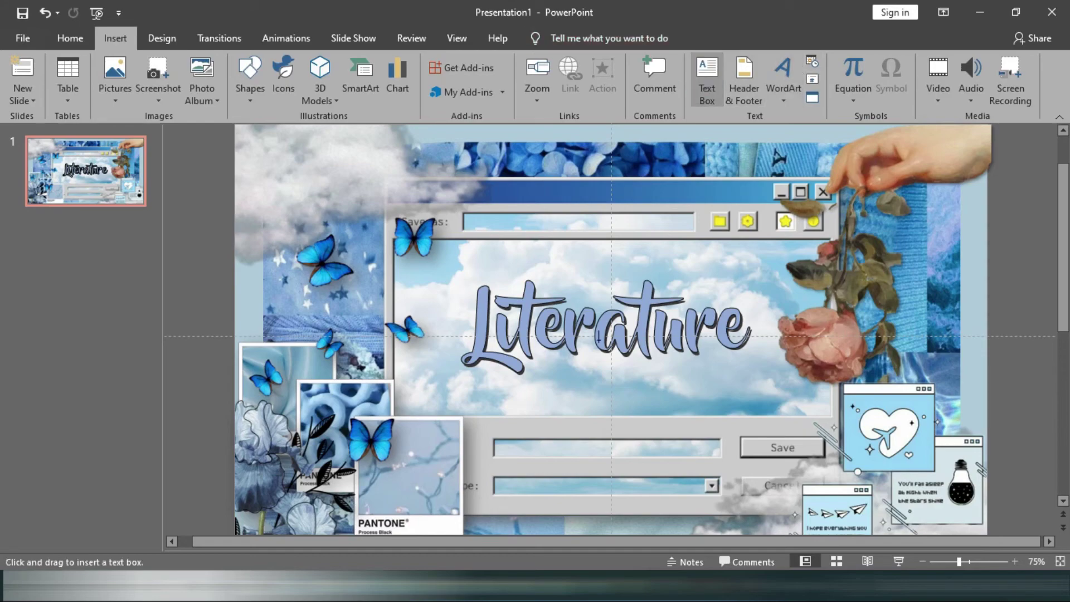
pyautogui.moveTo(502, 443)
pyautogui.mouseDown()
pyautogui.moveTo(530, 456)
pyautogui.moveTo(696, 454)
pyautogui.mouseUp()
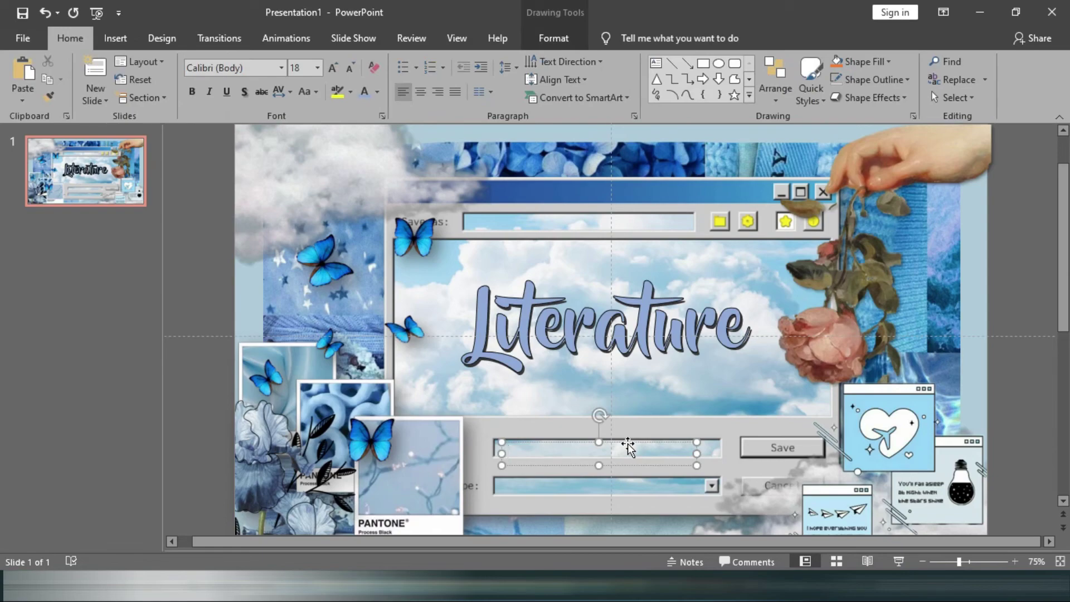
pyautogui.write('jcreates')
pyautogui.doubleClick(546, 463)
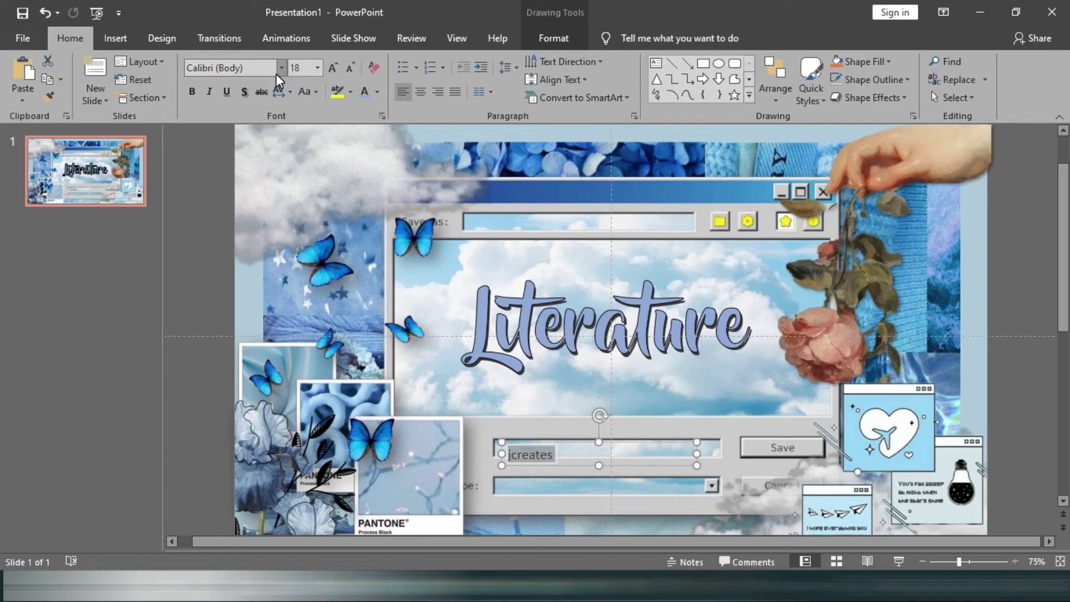
pyautogui.write('adelia')
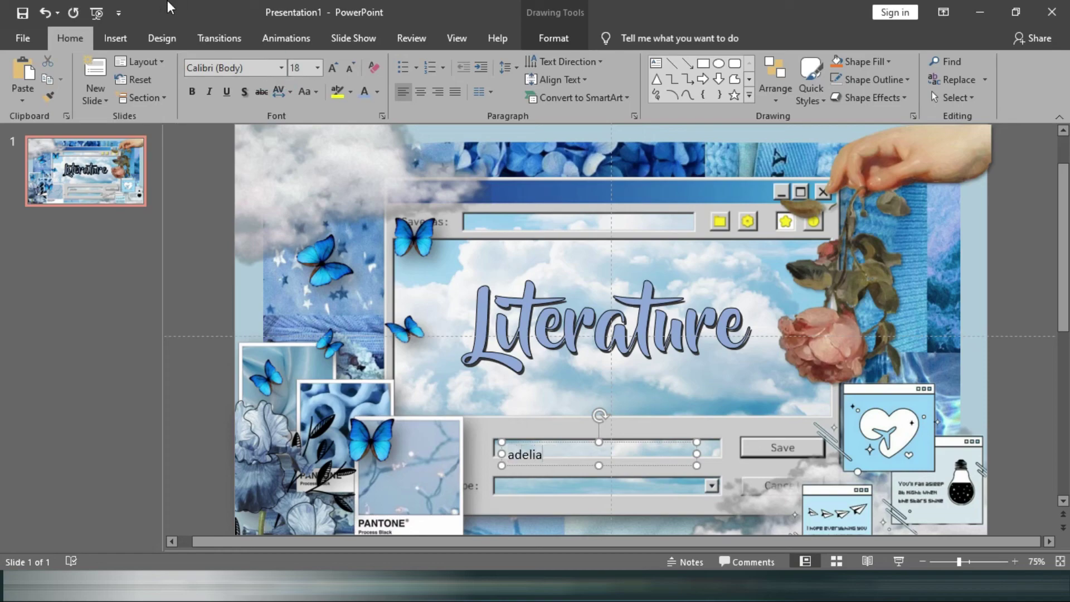
pyautogui.press('BackSpace')
pyautogui.press('BackSpace')
pyautogui.press('BackSpace')
pyautogui.press('BackSpace')
pyautogui.press('BackSpace')
pyautogui.press('BackSpace')
pyautogui.write('jcreates')
# - Change the font of the "jcreates" text to Authentic
pyautogui.hotkey('ctrl', 'a')
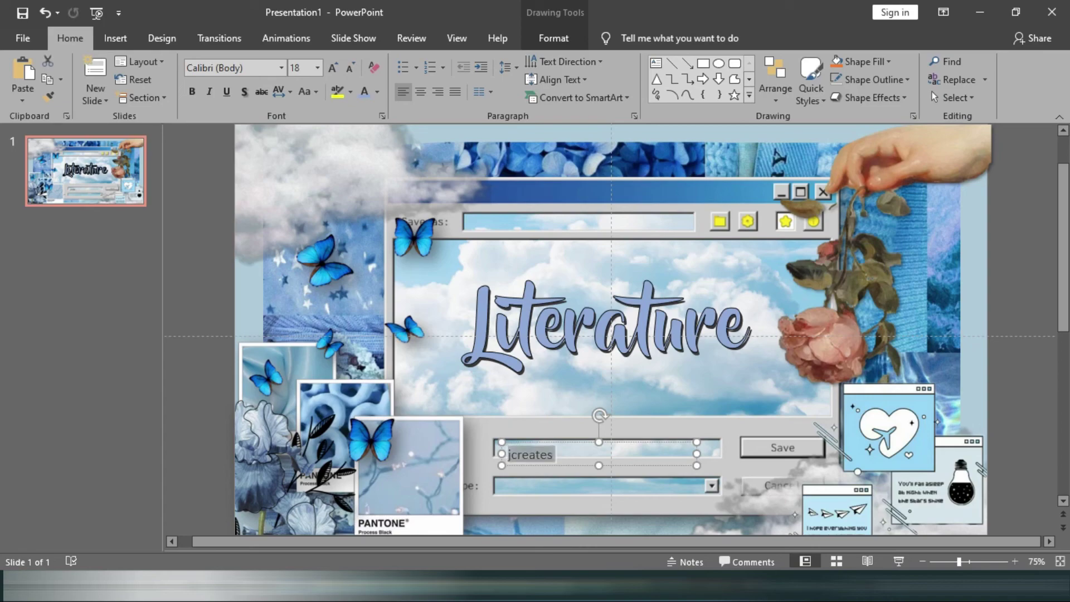
pyautogui.click(280, 68)
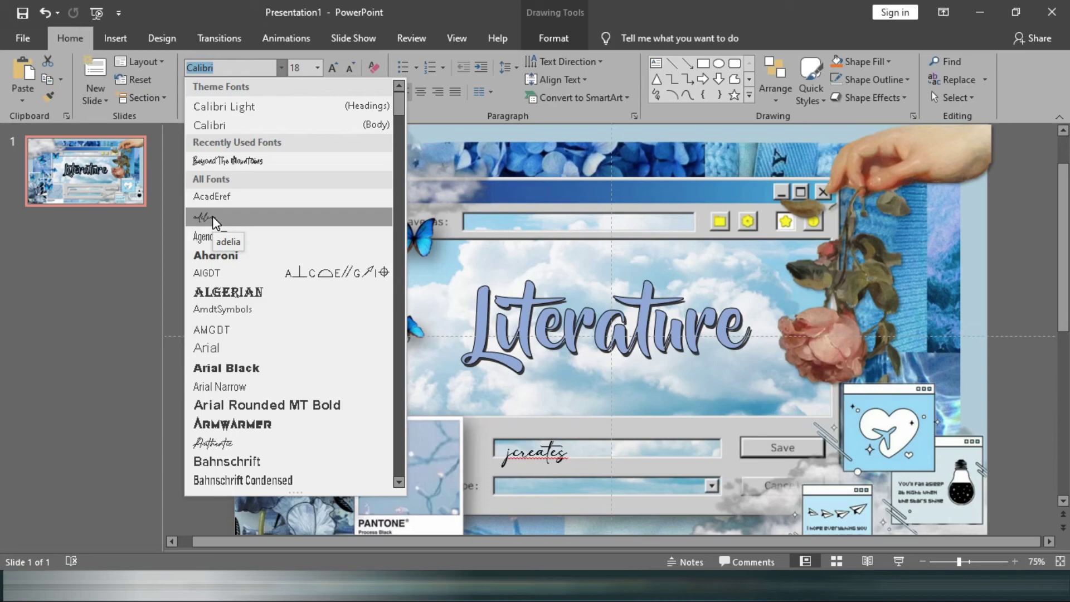
pyautogui.write('Authentic')
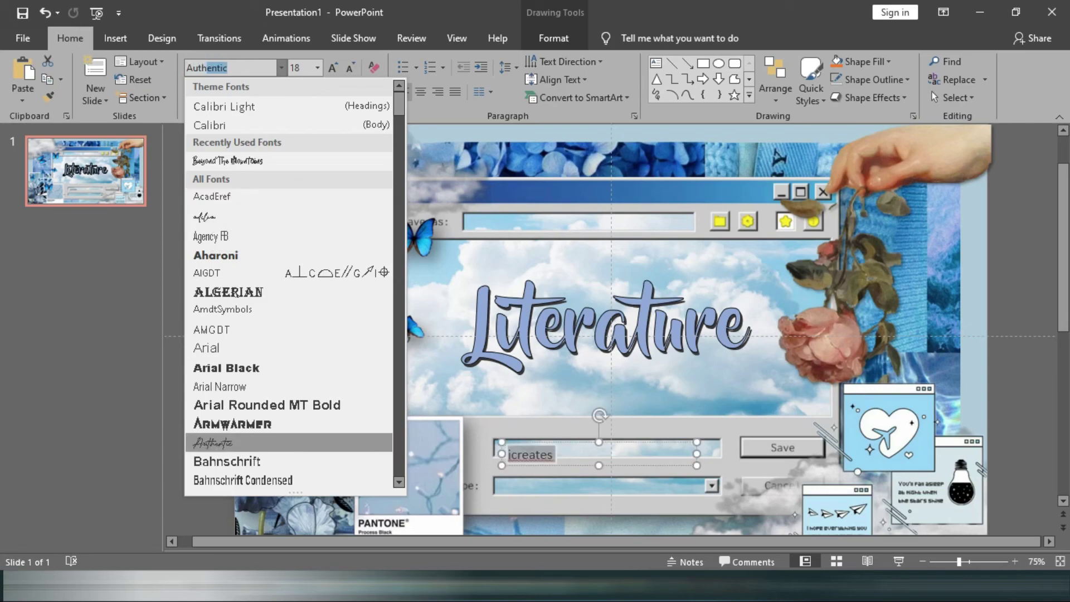
pyautogui.click(216, 442)
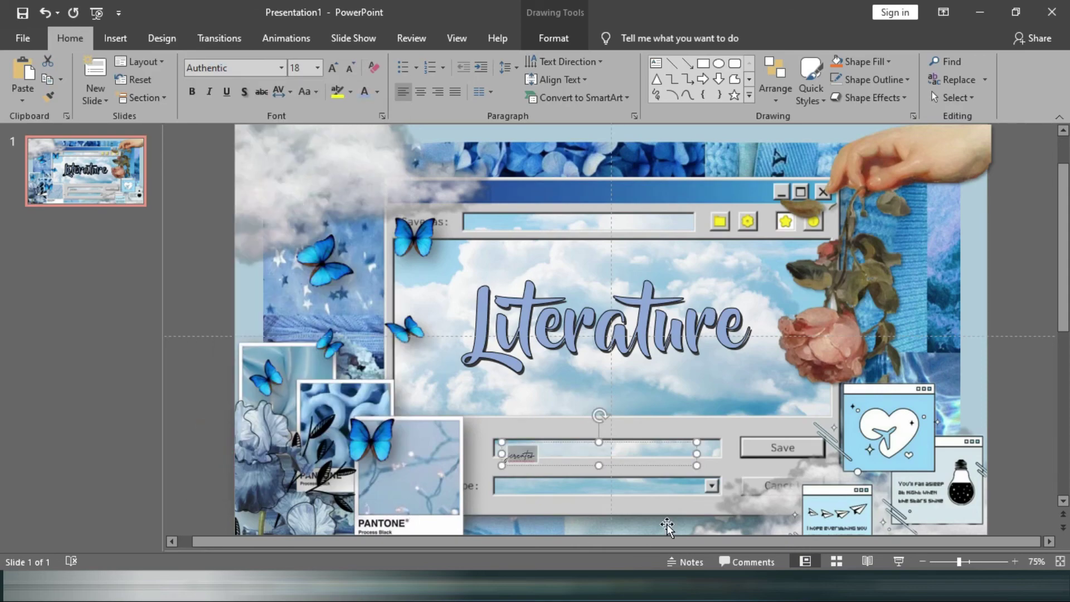
# - Enlarge the "jcreates" text to 80 pt
pyautogui.hotkey('ctrl', 'b')
pyautogui.hotkey('ctrl', 'b')
pyautogui.hotkey('ctrl', 'shift', '.')
pyautogui.hotkey('ctrl', 'shift', '.')
pyautogui.hotkey('ctrl', 'shift', '.')
pyautogui.hotkey('ctrl', 'shift', '.')
pyautogui.hotkey('ctrl', 'shift', '.')
pyautogui.hotkey('ctrl', 'shift', '.')
pyautogui.hotkey('ctrl', 'shift', '.')
pyautogui.hotkey('ctrl', 'shift', '.')
pyautogui.hotkey('ctrl', 'shift', '.')
pyautogui.hotkey('ctrl', 'shift', '.')
pyautogui.hotkey('ctrl', 'shift', '.')
pyautogui.hotkey('ctrl', 'shift', '.')
pyautogui.hotkey('ctrl', 'shift', '.')
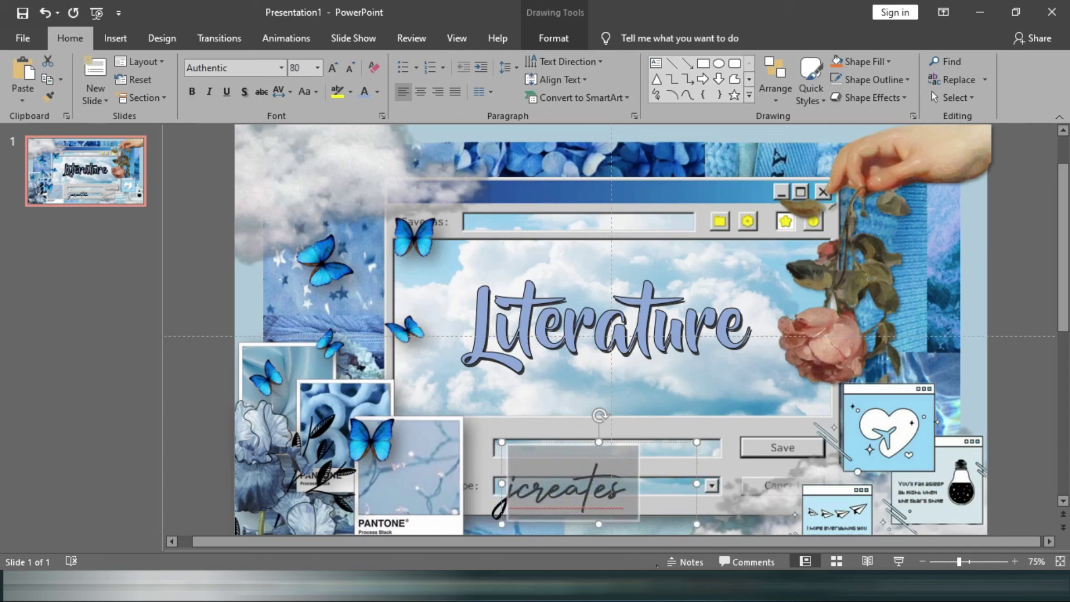
# - Move the "jcreates" text box just beneath the "Literature" title, center its text, and align it with the slide's vertical center line
pyautogui.moveTo(646, 448); pyautogui.dragTo(690, 333)
pyautogui.click(619, 374)
pyautogui.hotkey('ctrl', 'e')
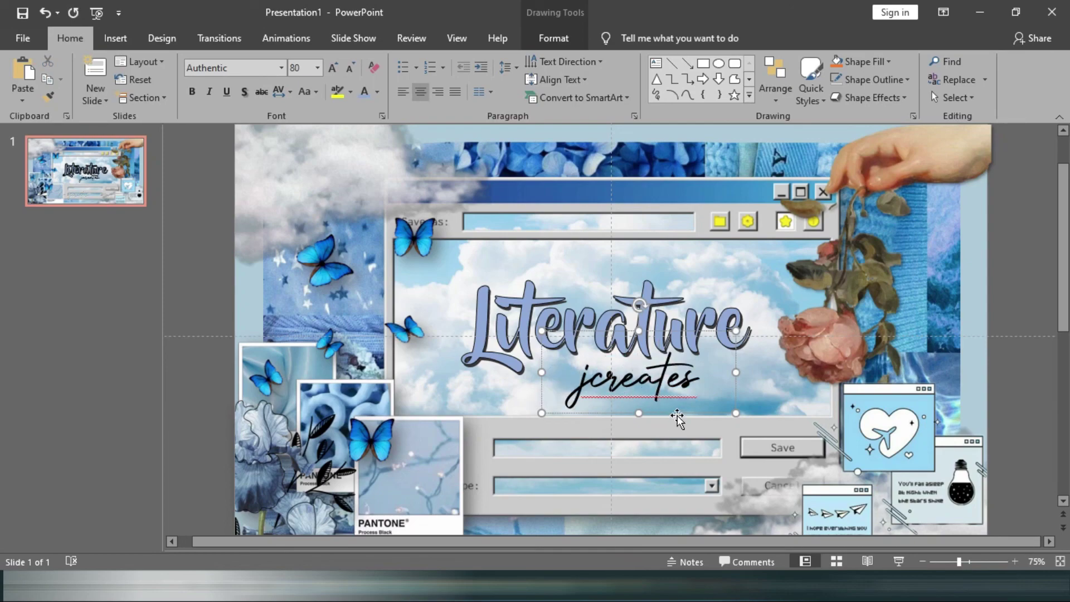
pyautogui.moveTo(677, 415); pyautogui.dragTo(649, 412)
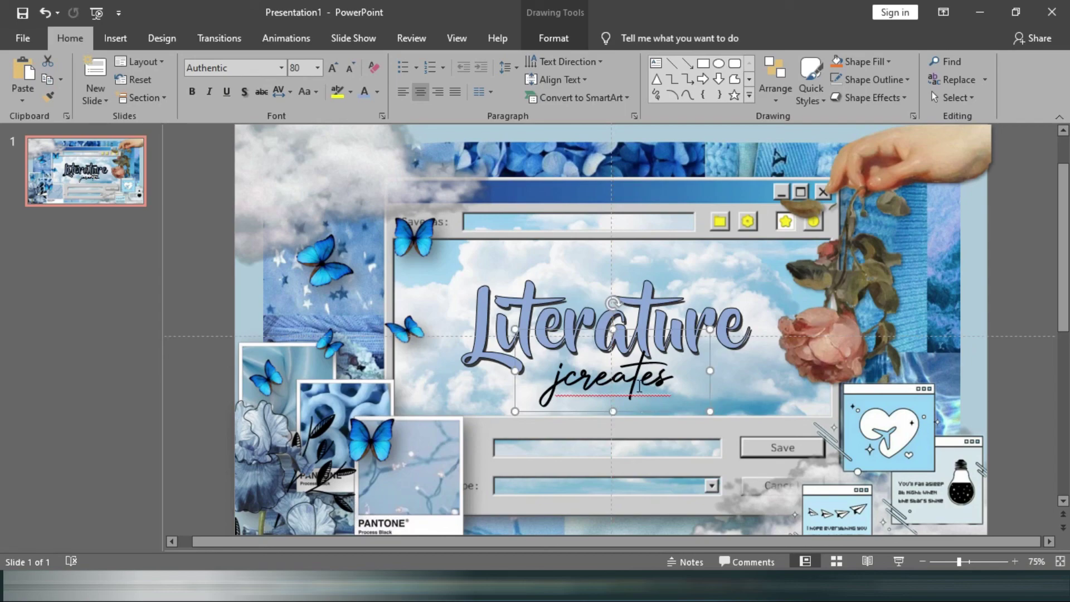
# - Color the "jcreates" text White, Background 1, Darker 5% and apply a text shadow
pyautogui.hotkey('ctrl', 'a')
pyautogui.click(1031, 444)
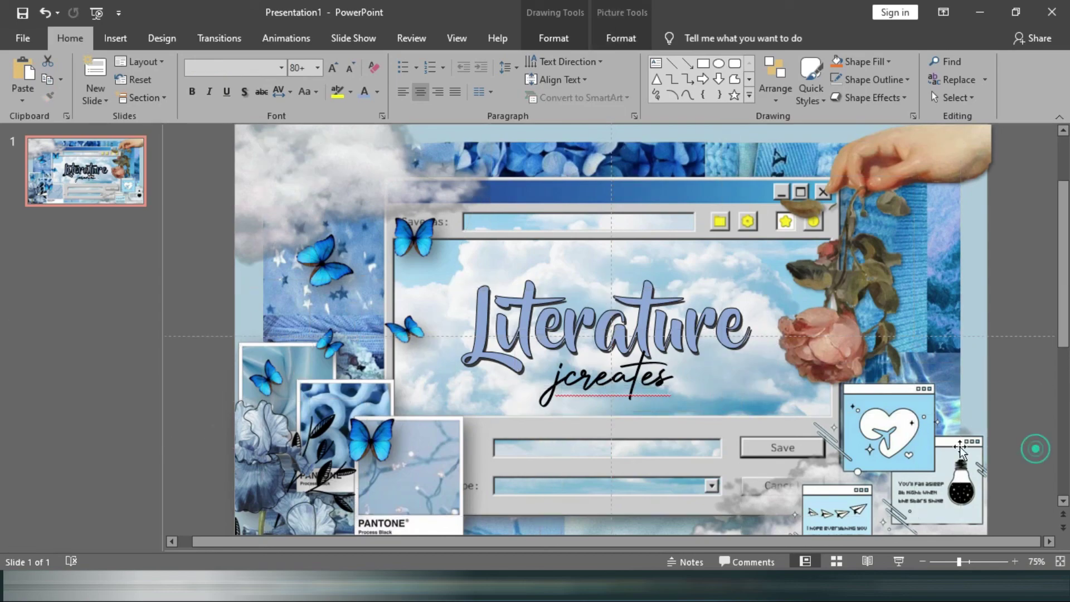
pyautogui.click(632, 375)
pyautogui.click(378, 91)
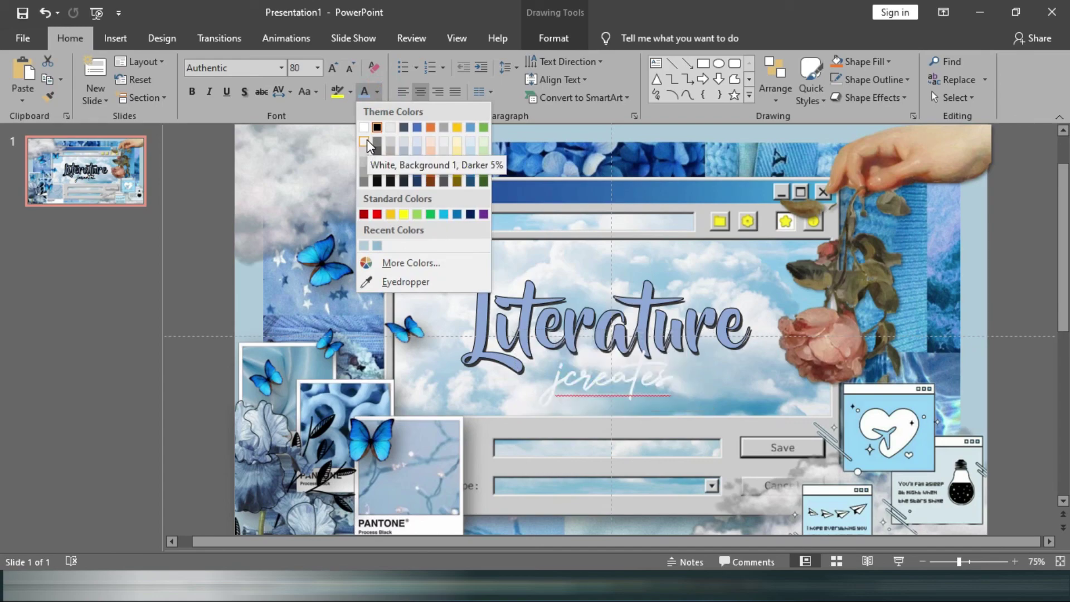
pyautogui.click(367, 140)
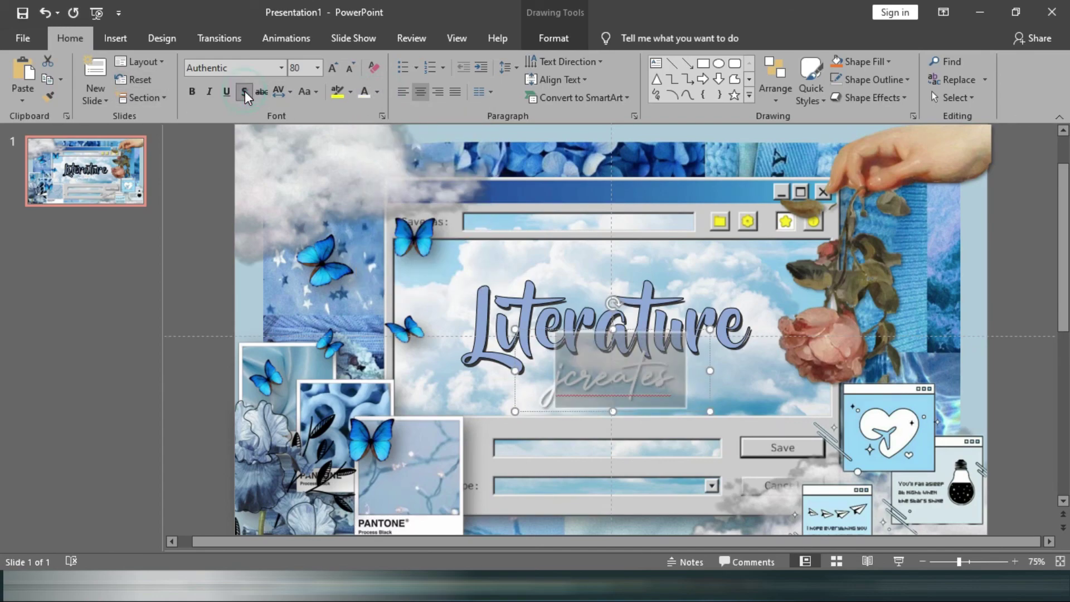
# - Clear the selection and preview the finished slide as a full-screen slide show
pyautogui.click(1034, 227)
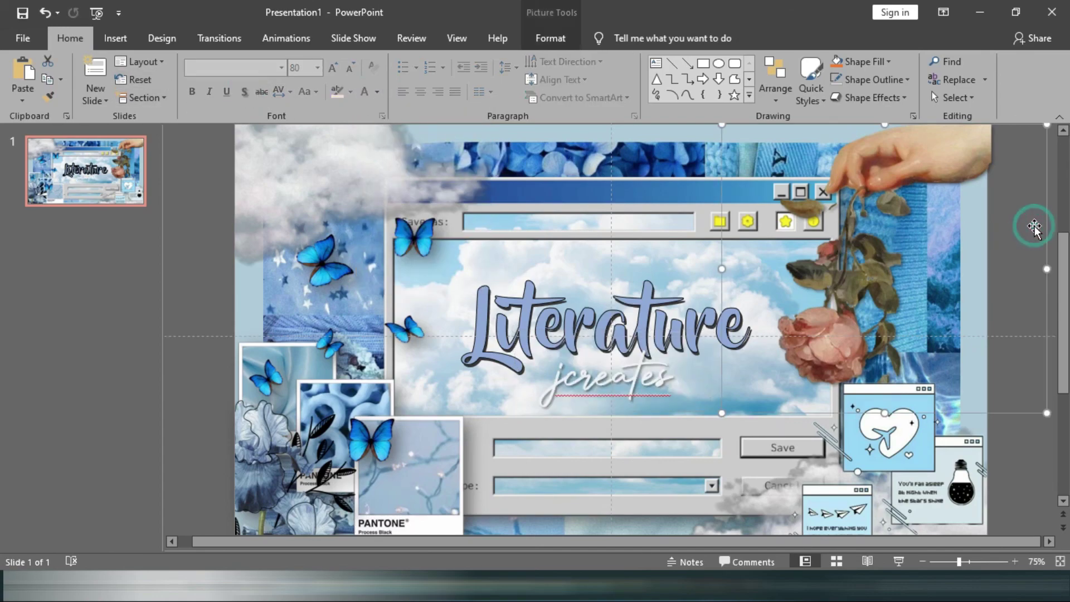
pyautogui.click(1051, 497)
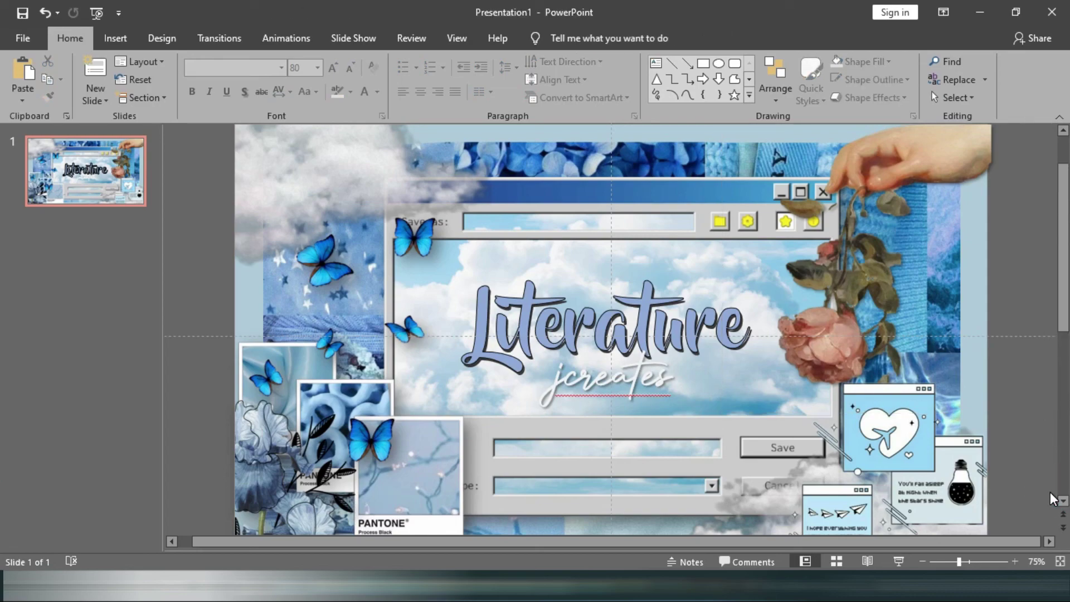
pyautogui.click(896, 554)
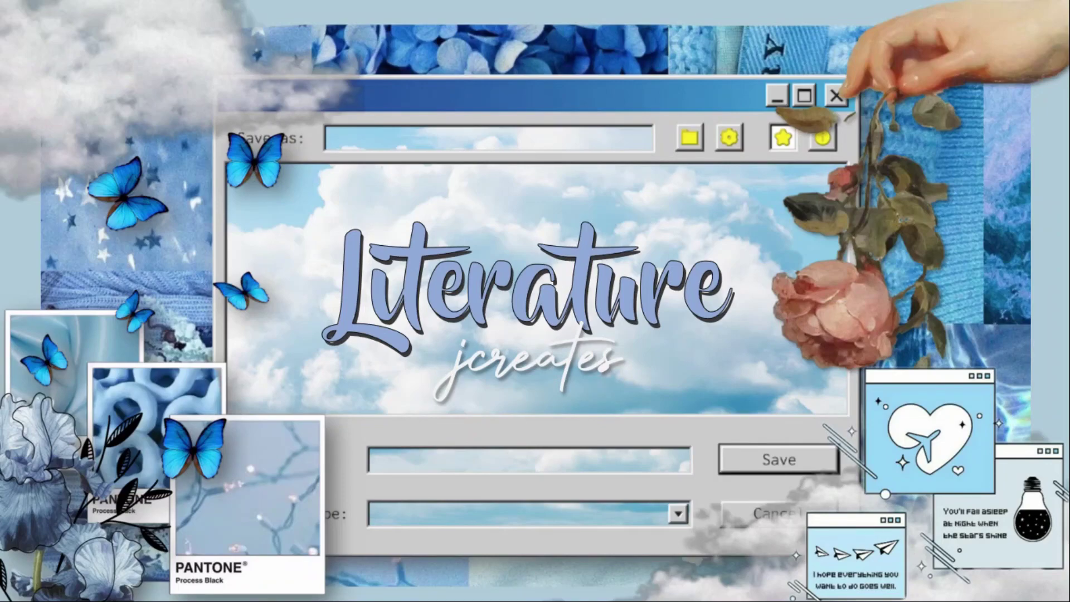